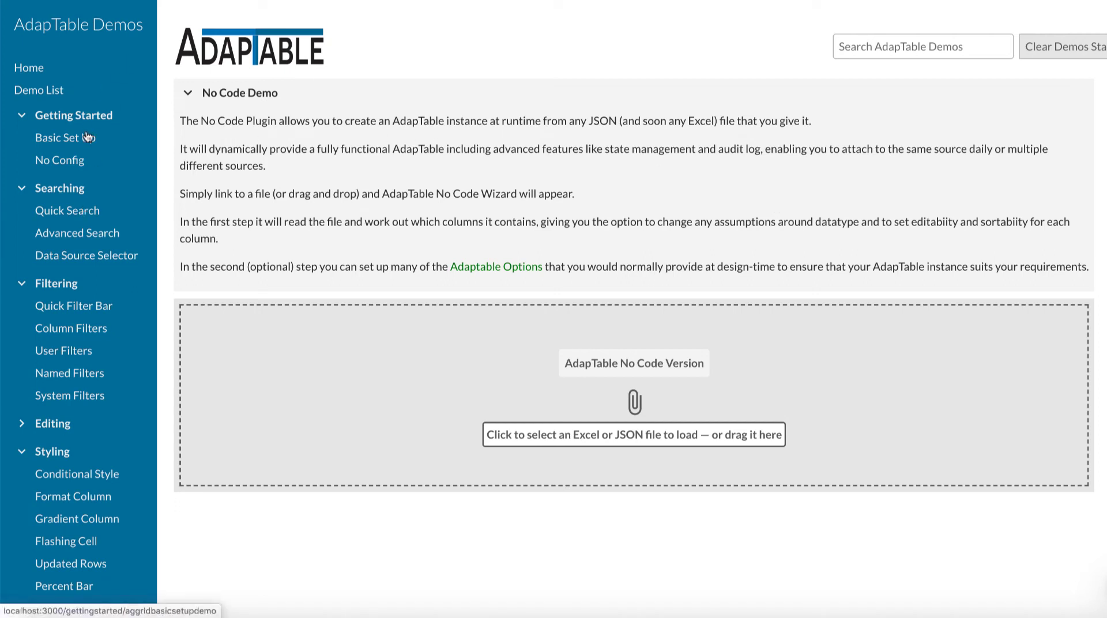
pyautogui.scroll(-1, 86, 137)
pyautogui.scroll(-5, 87, 137)
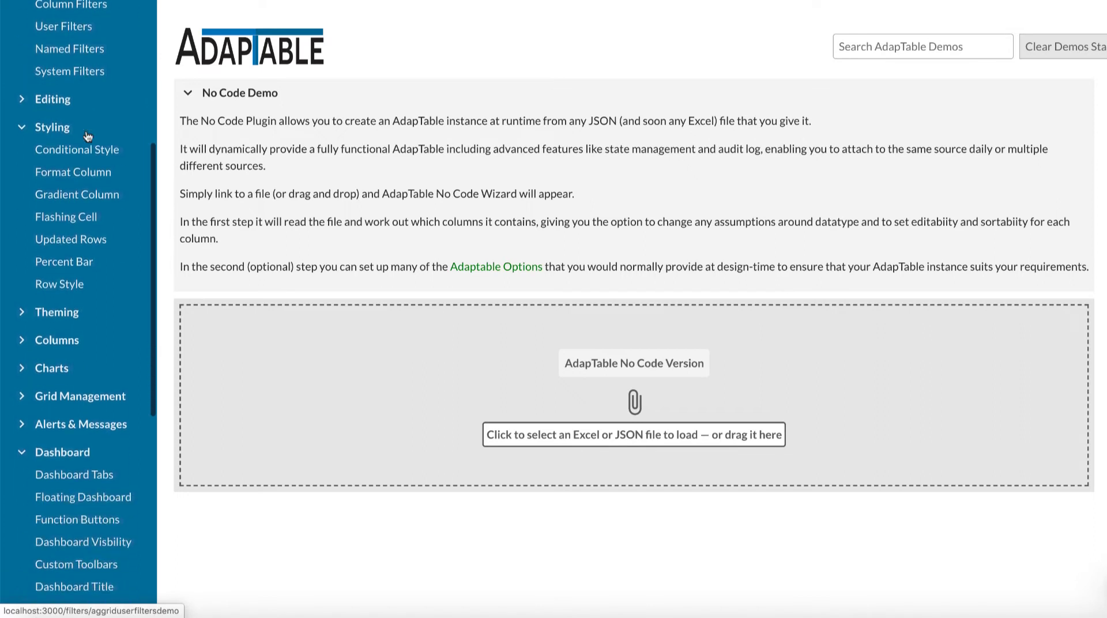
pyautogui.scroll(-1, 86, 136)
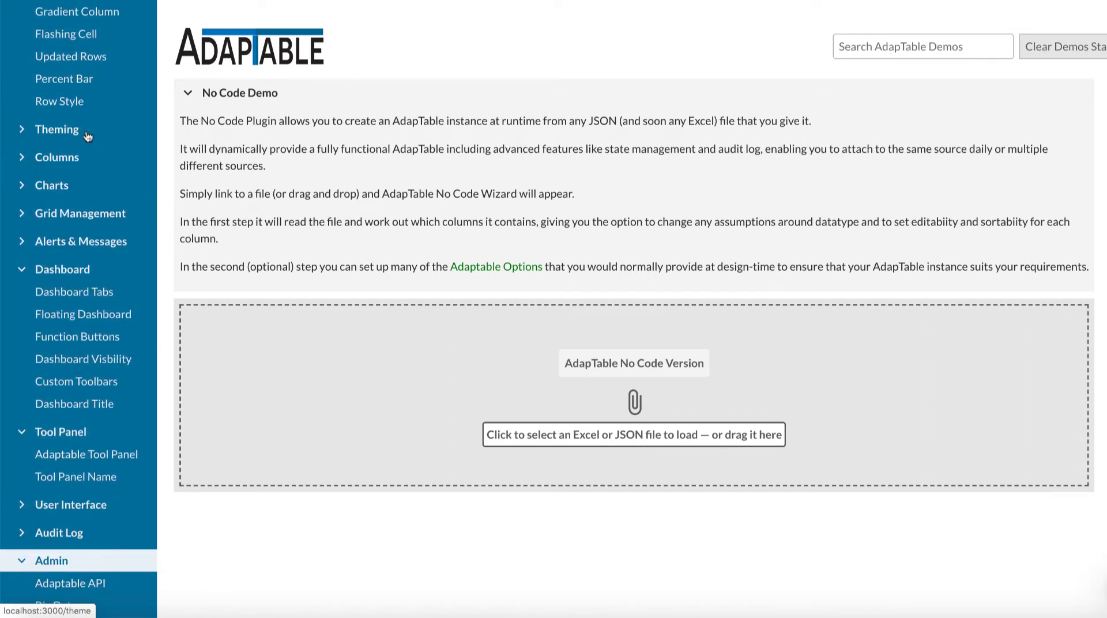
pyautogui.scroll(-3, 87, 137)
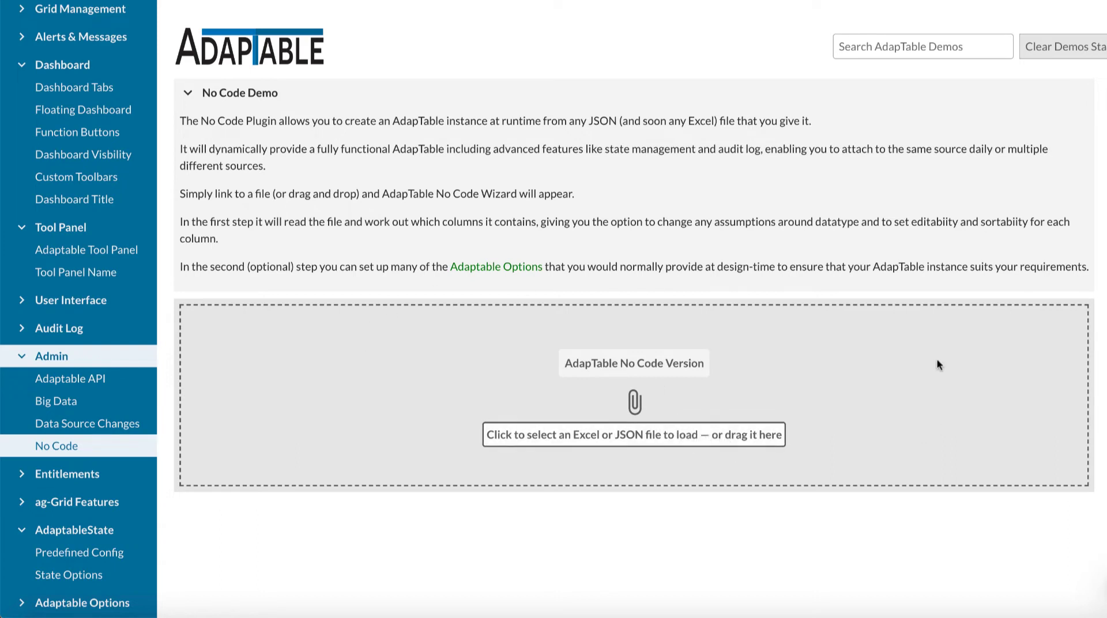
# - Load the worldstats.xlsx workbook from the demo-dev DataSets folder into the No Code demo
pyautogui.click(616, 438)
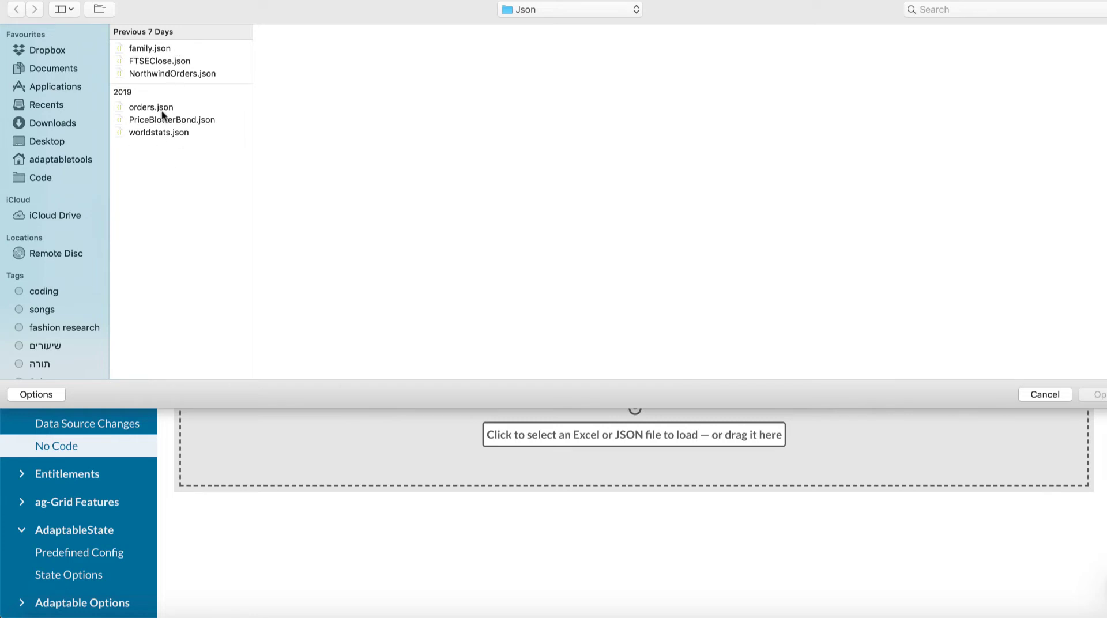
pyautogui.click(554, 10)
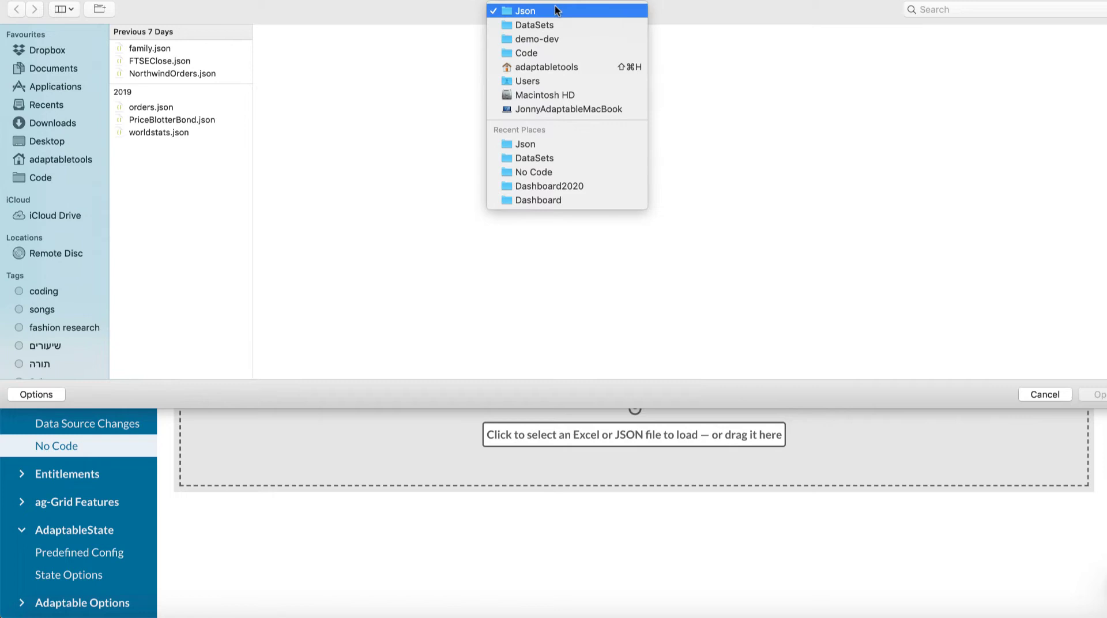
pyautogui.click(278, 103)
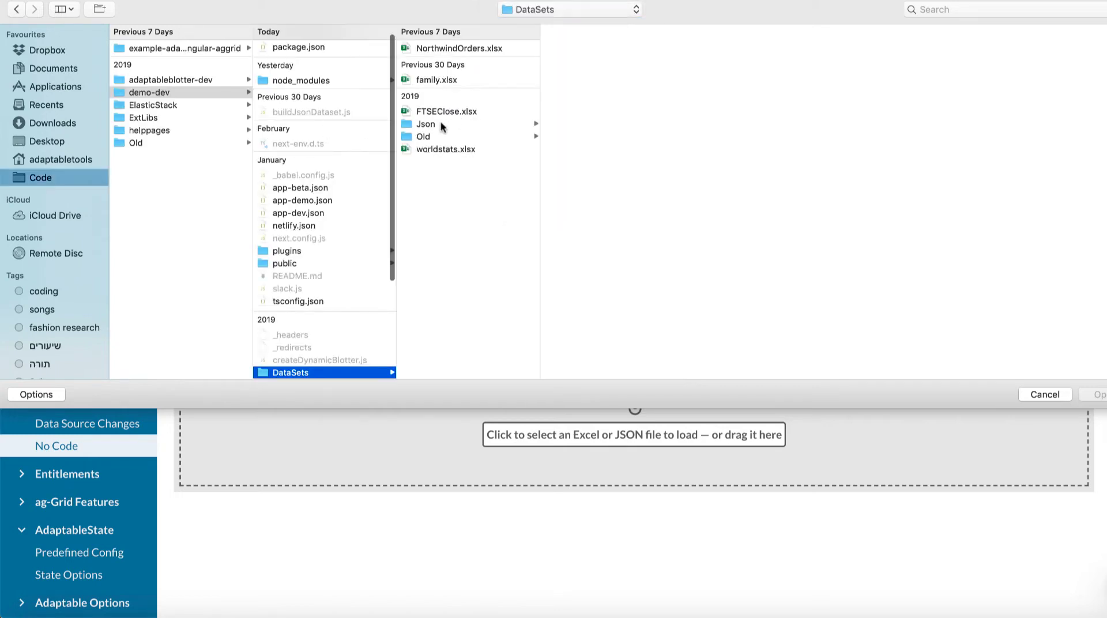
pyautogui.click(449, 151)
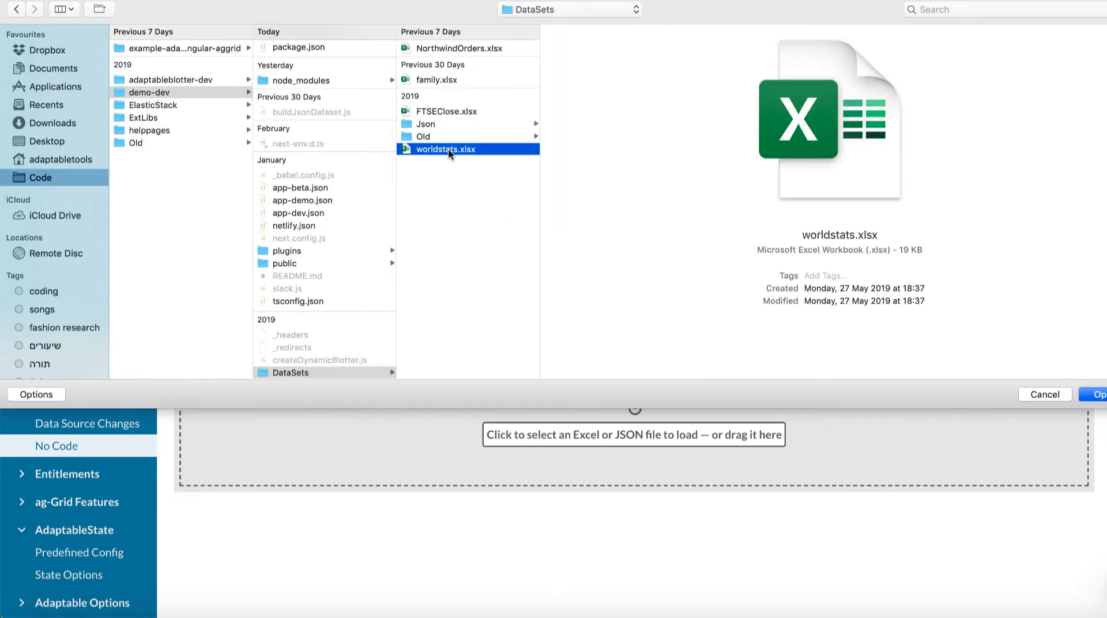
pyautogui.click(1094, 395)
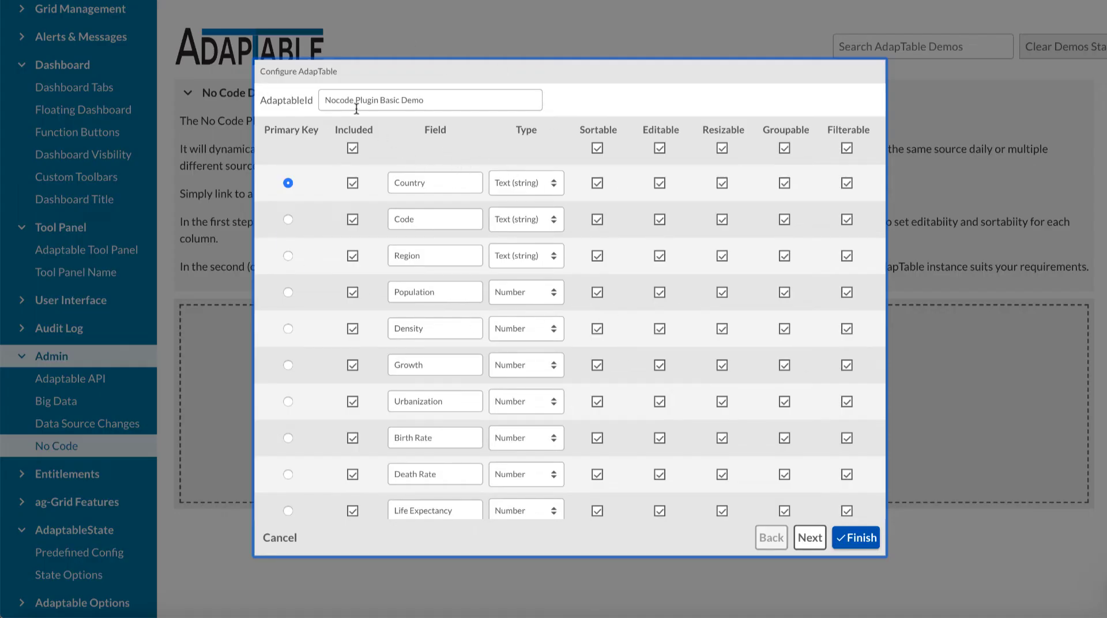
# - Set the AdaptableId of the new instance to worldstats
pyautogui.tripleClick(429, 103)
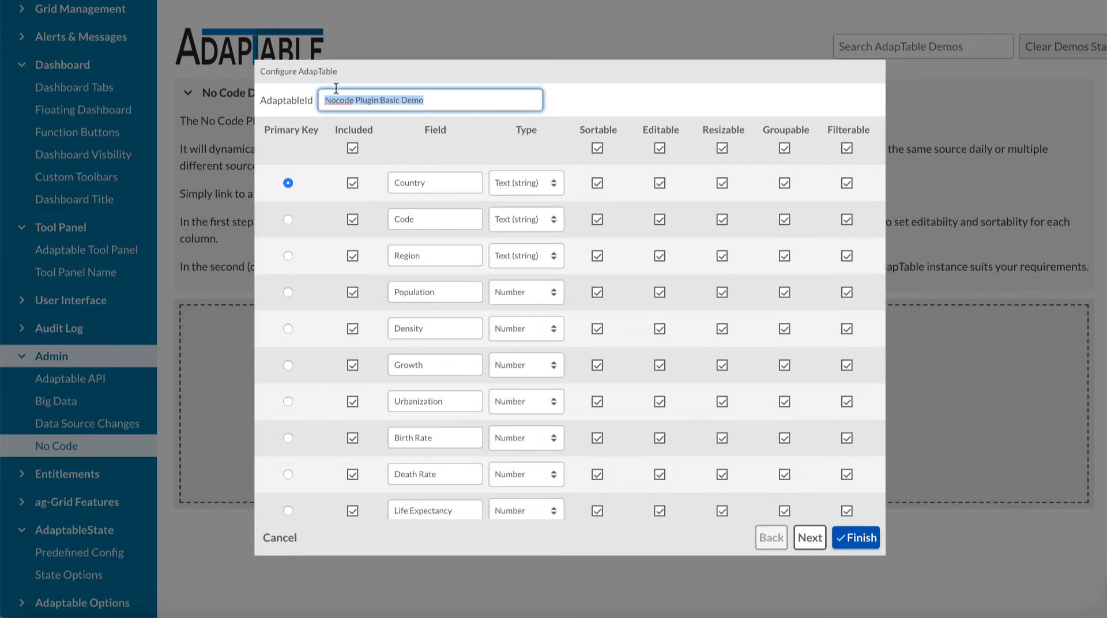
pyautogui.write('worldstats')
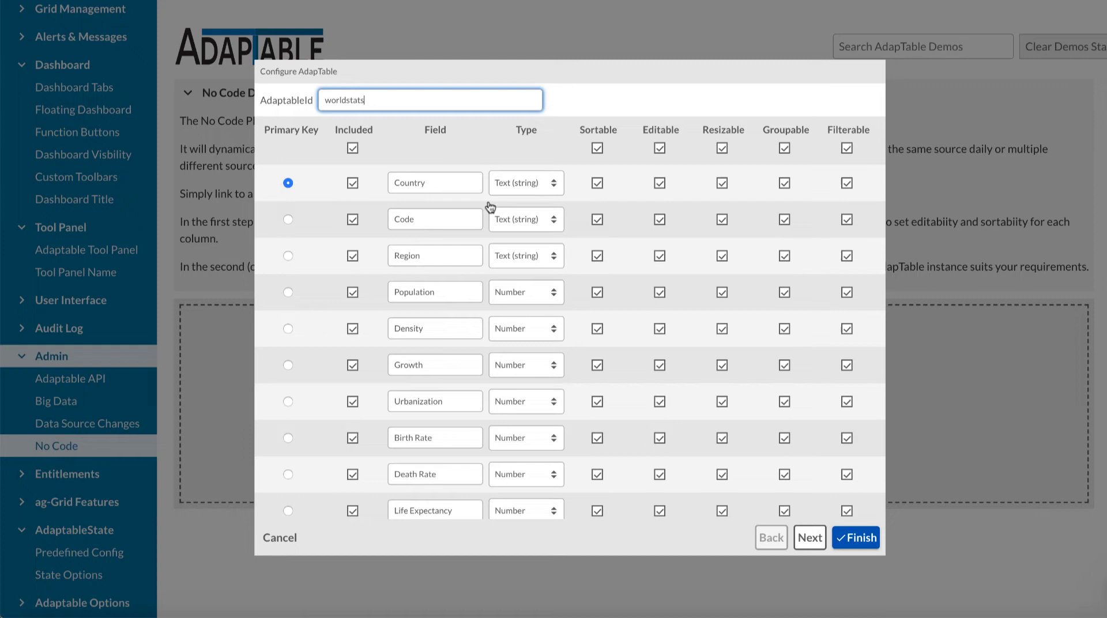
# - Examine the wizard's field list, including the data type choices for GDP T and the Resizable setting for all columns
pyautogui.scroll(-4, 538, 205)
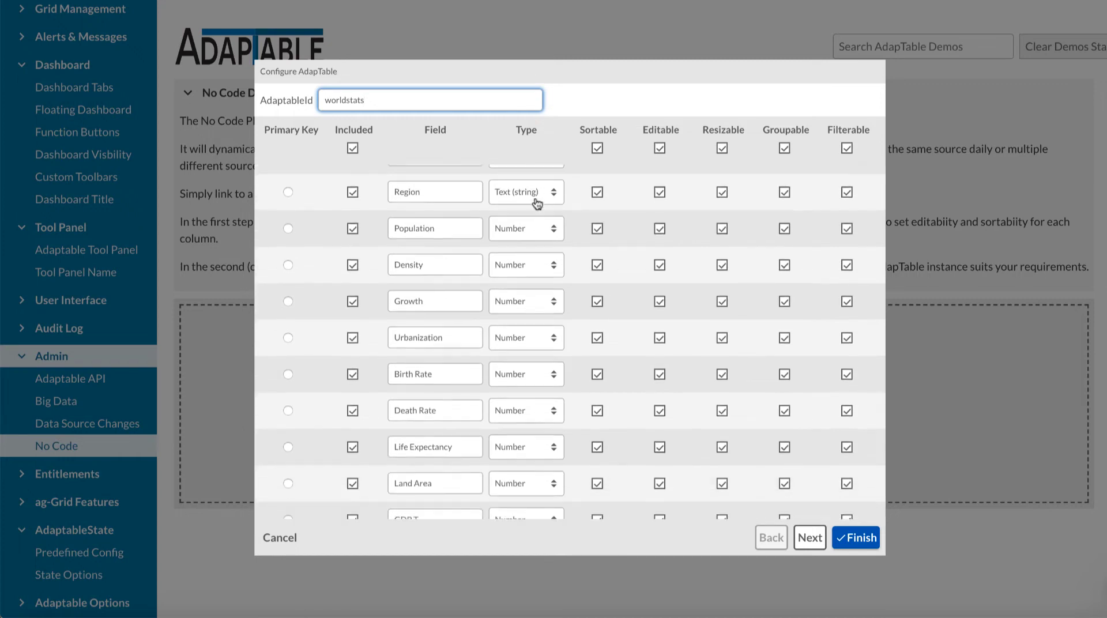
pyautogui.scroll(-2, 530, 284)
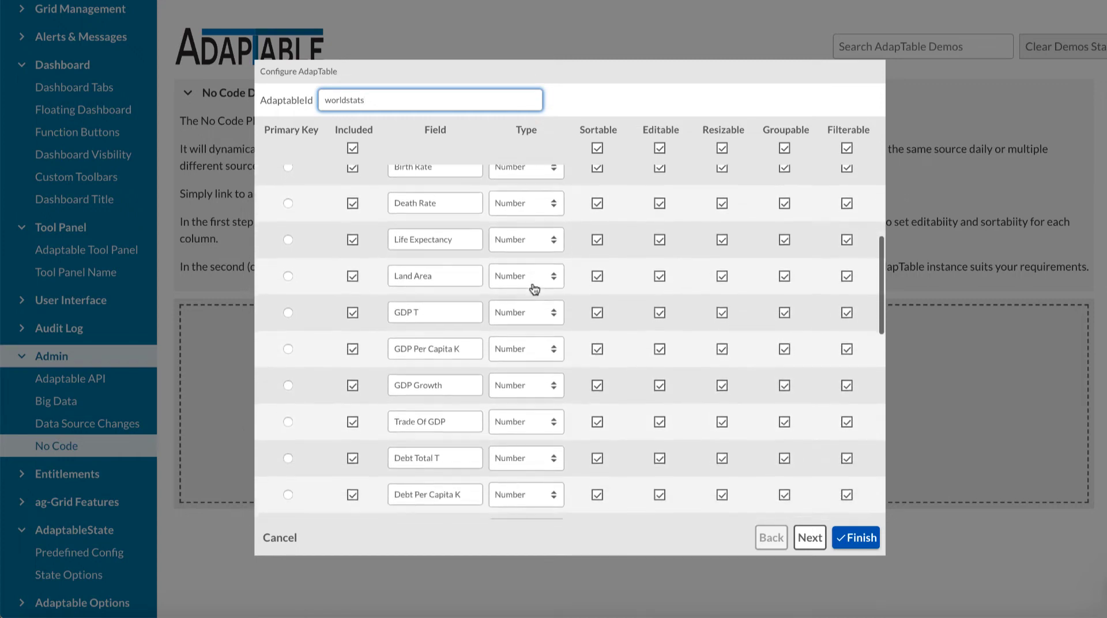
pyautogui.click(530, 282)
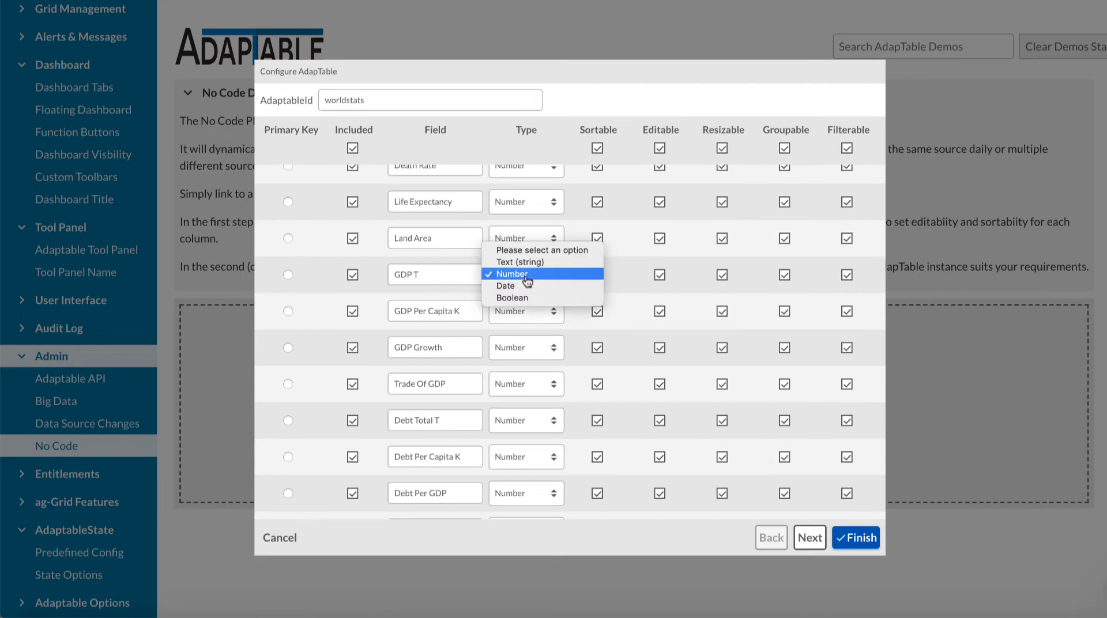
pyautogui.click(315, 302)
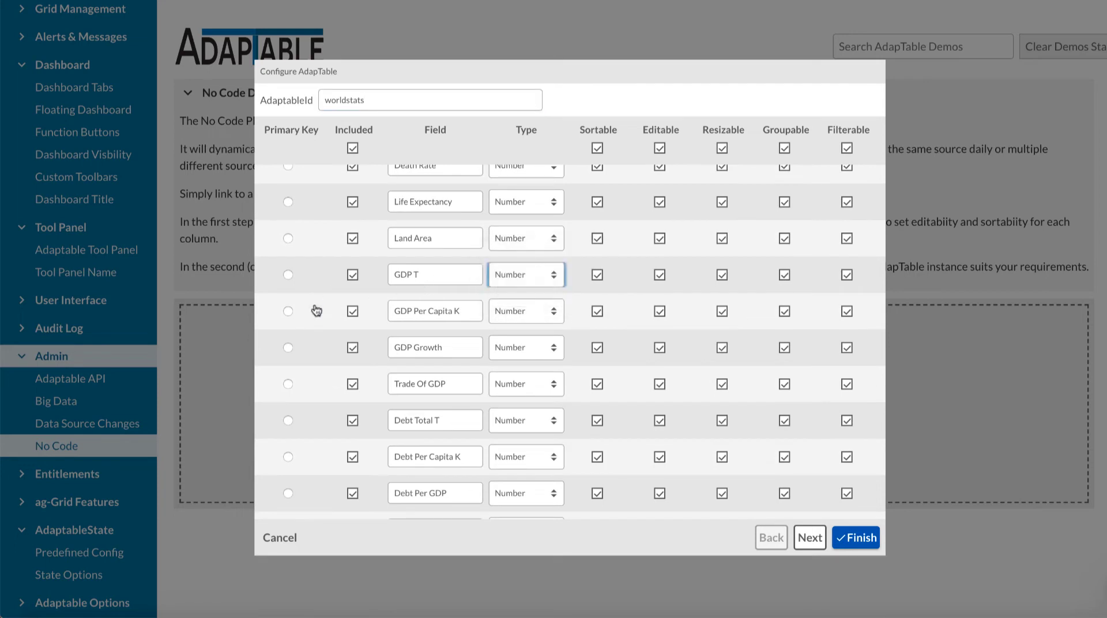
pyautogui.scroll(5, 316, 314)
pyautogui.scroll(1, 328, 208)
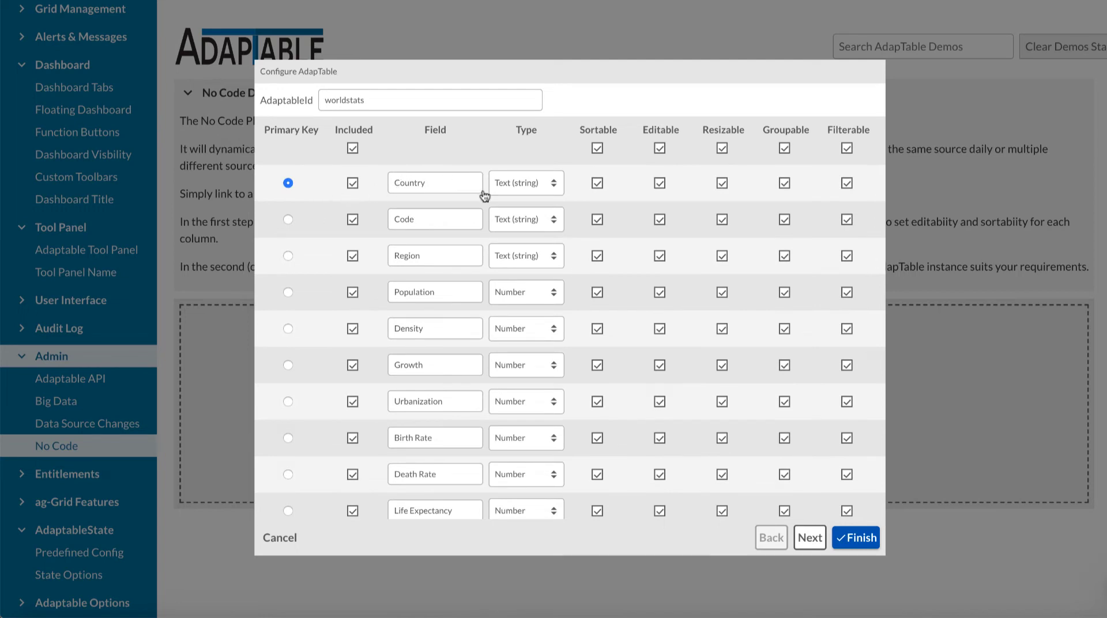
pyautogui.click(722, 148)
pyautogui.click(722, 149)
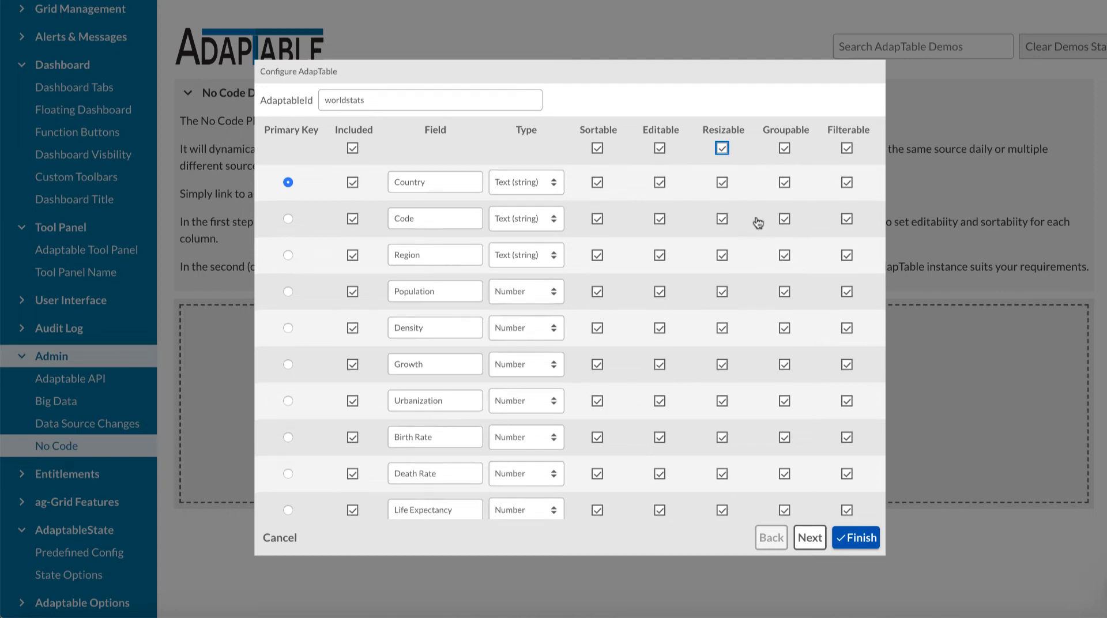
pyautogui.scroll(-10, 758, 223)
pyautogui.scroll(2, 790, 288)
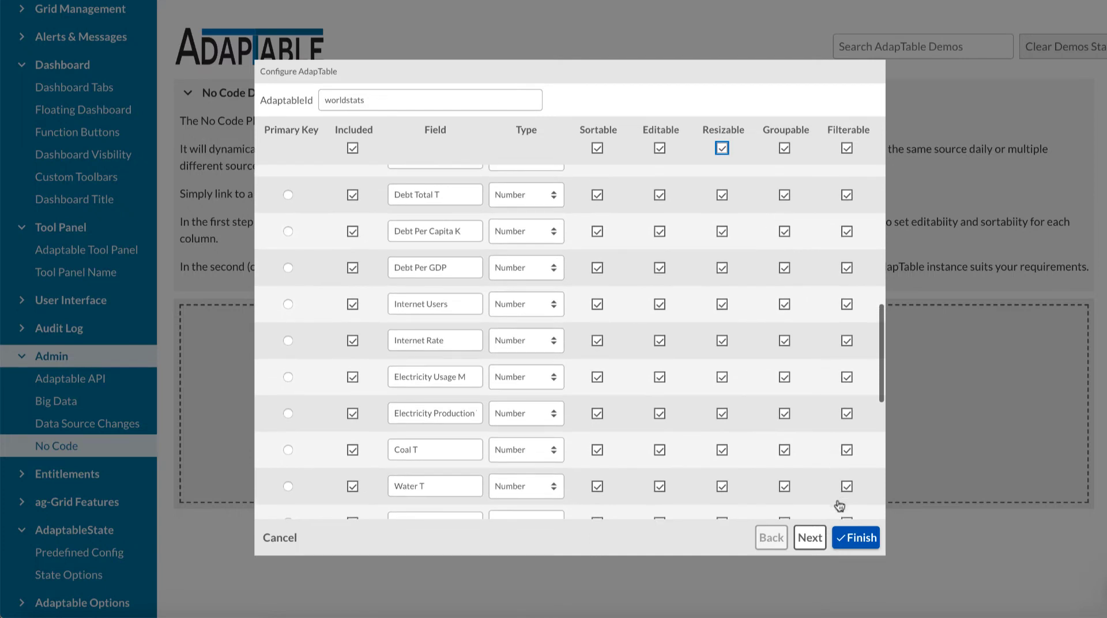
# - Advance to the wizard's options page, review the grid and filter options, and finish with the default settings
pyautogui.click(810, 538)
pyautogui.scroll(-5, 370, 244)
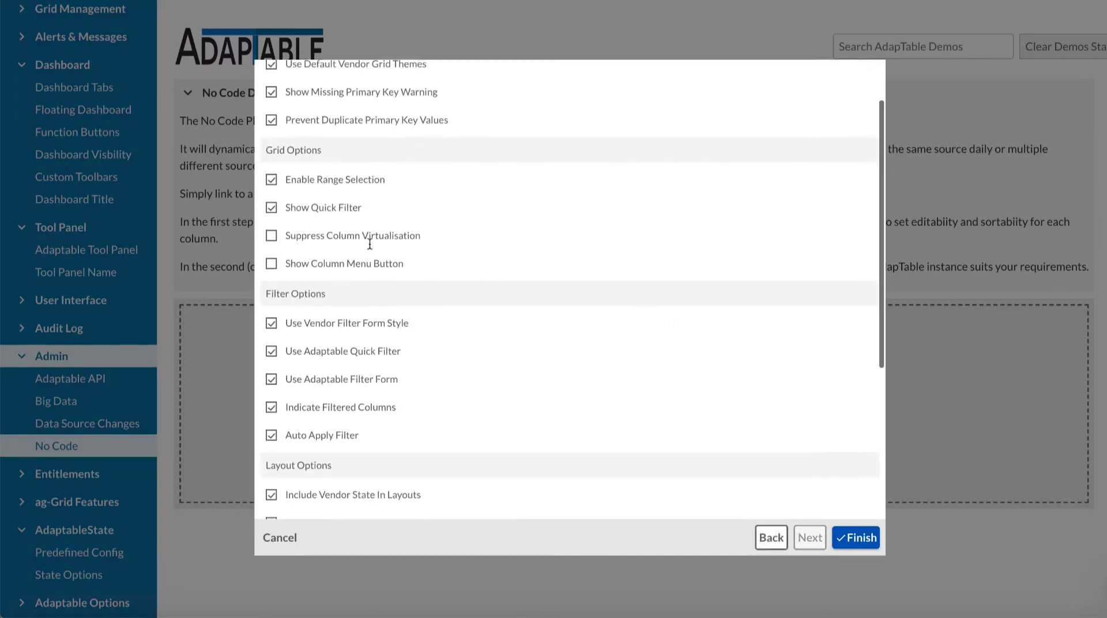
pyautogui.scroll(1, 370, 244)
pyautogui.scroll(5, 370, 244)
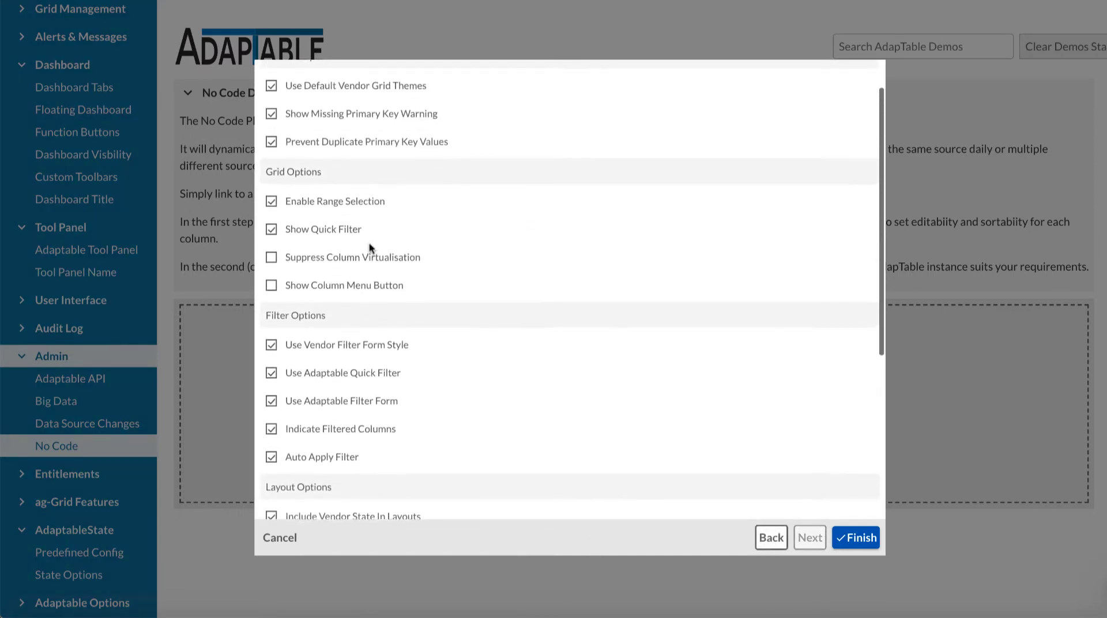
pyautogui.click(862, 537)
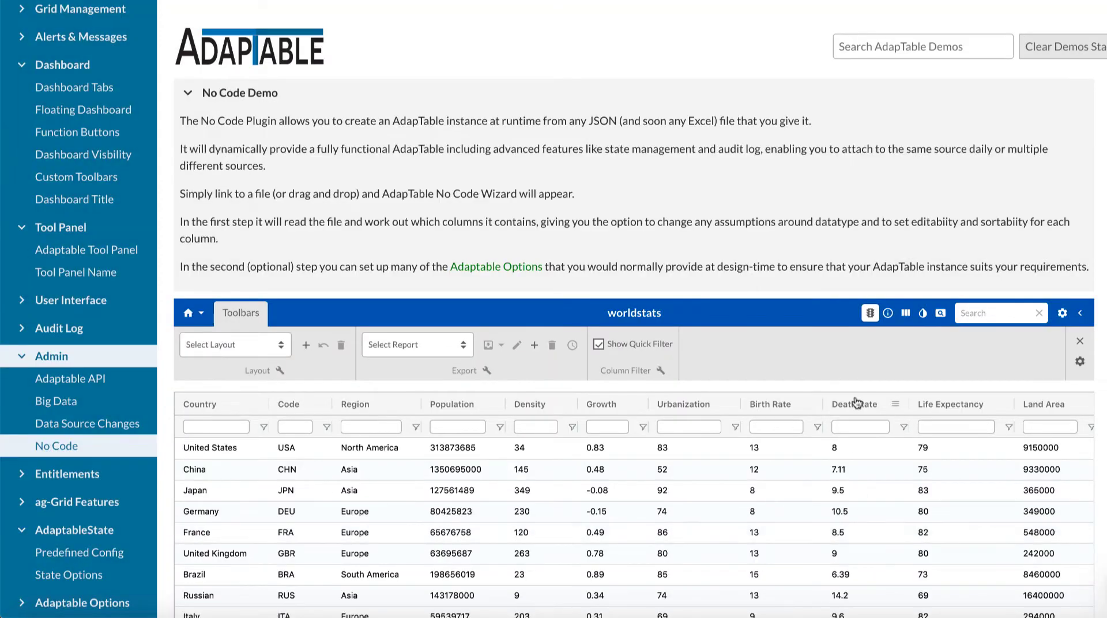
# - Collapse the No Code Demo description and look through the rows and columns of the worldstats grid
pyautogui.scroll(-3, 1099, 324)
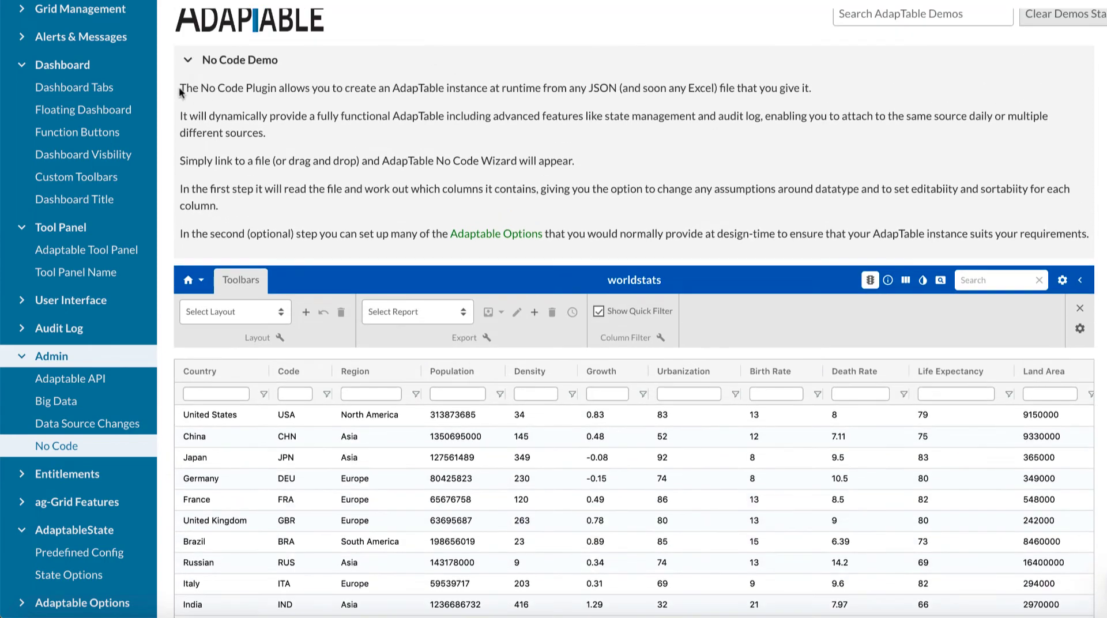
pyautogui.click(188, 60)
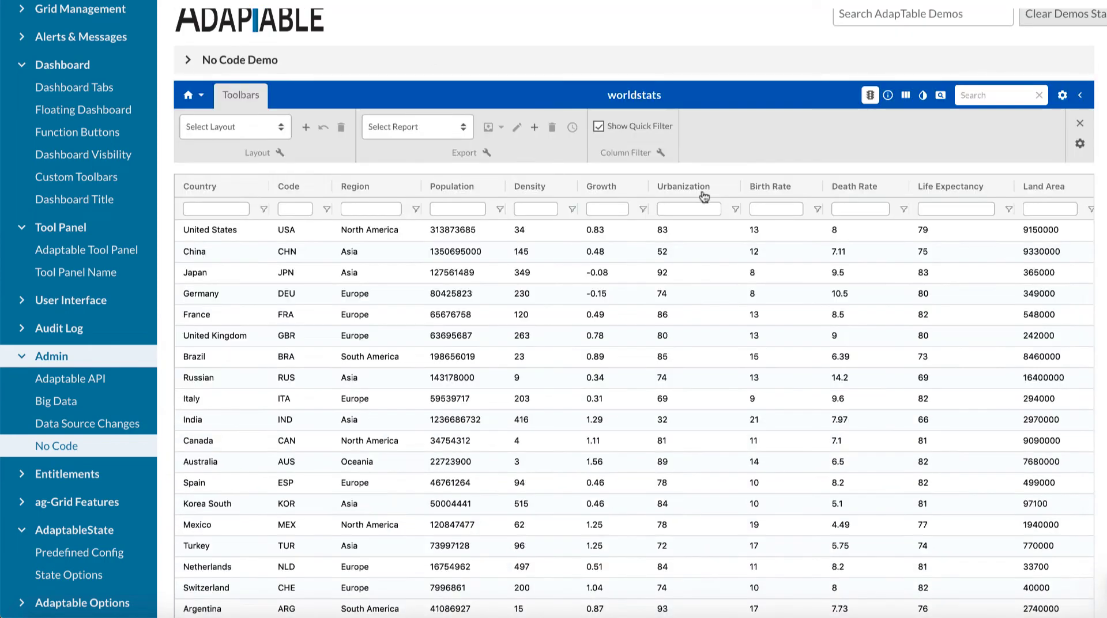
pyautogui.scroll(-2, 1099, 189)
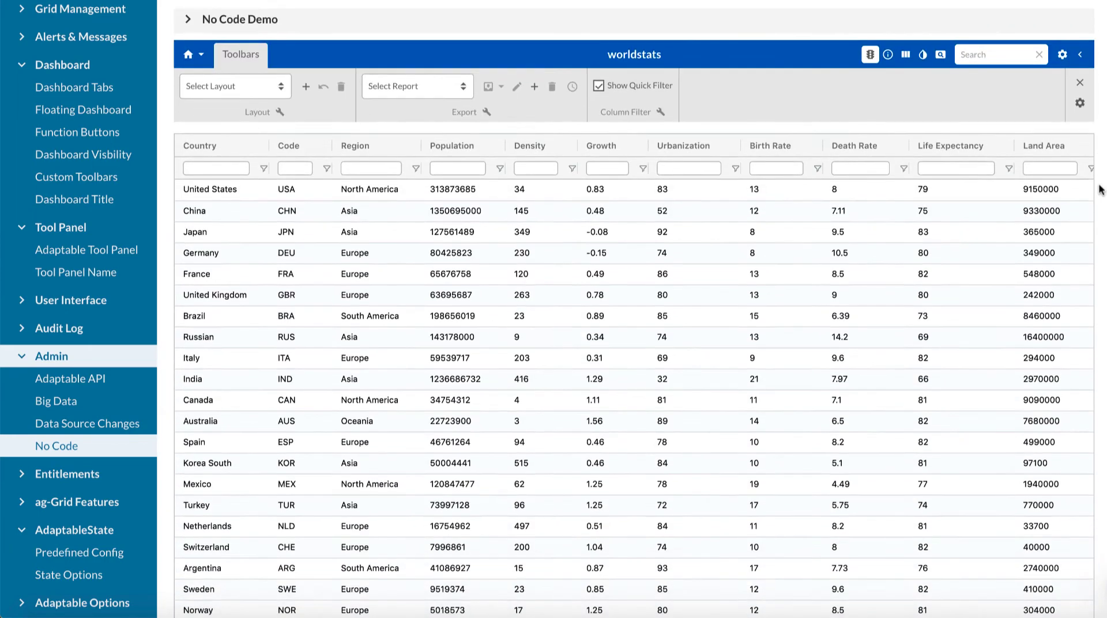
pyautogui.scroll(-1, 477, 300)
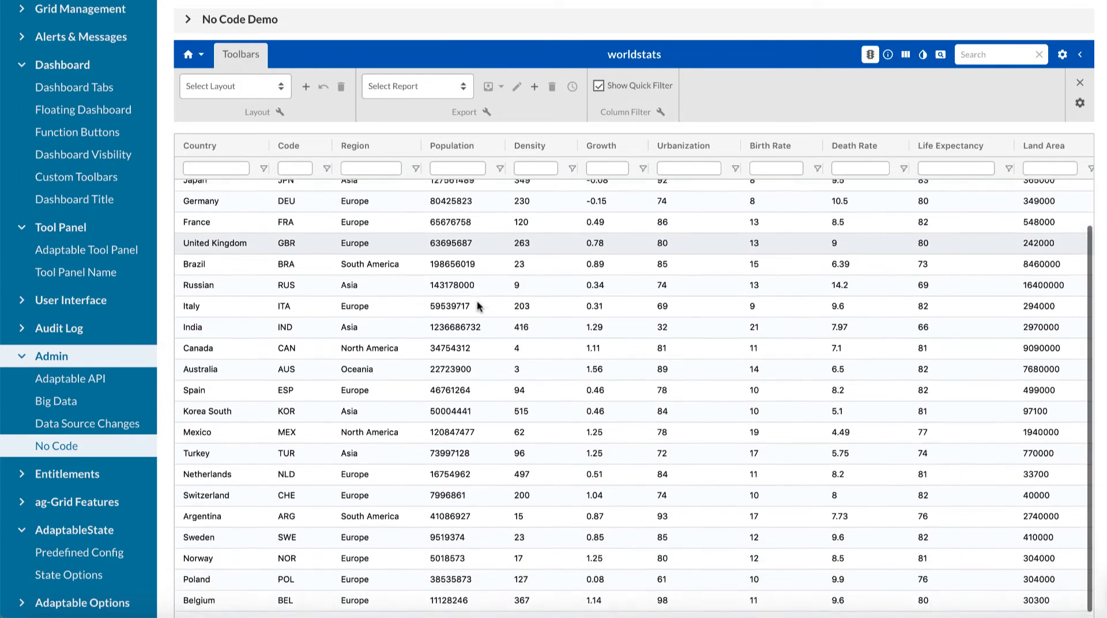
pyautogui.scroll(1, 477, 300)
pyautogui.hscroll(10, 477, 300)
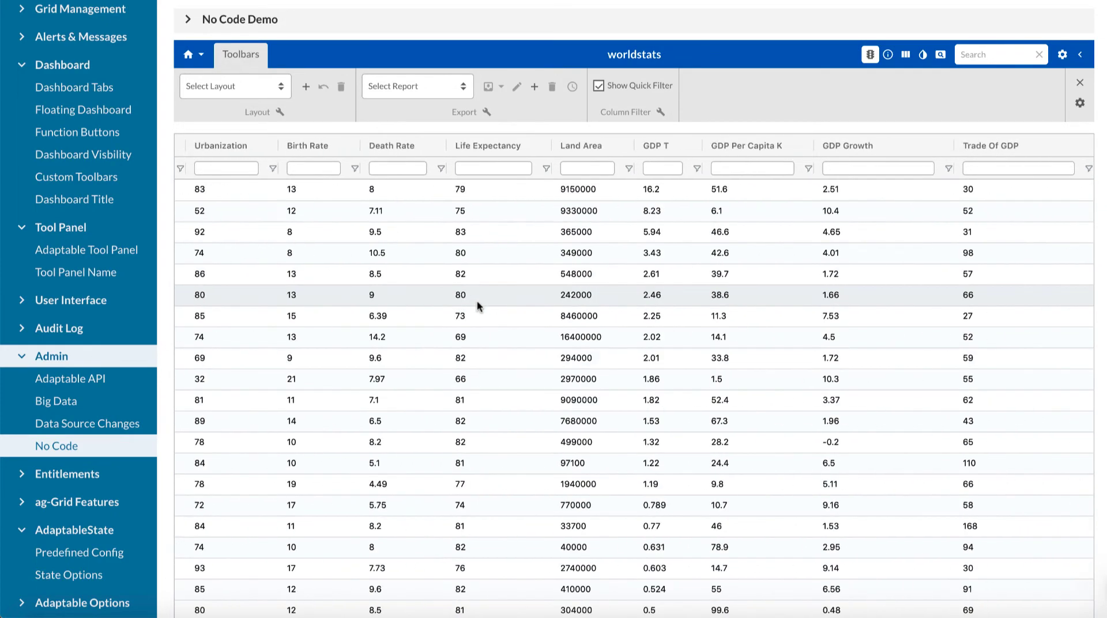
pyautogui.hscroll(-10, 477, 300)
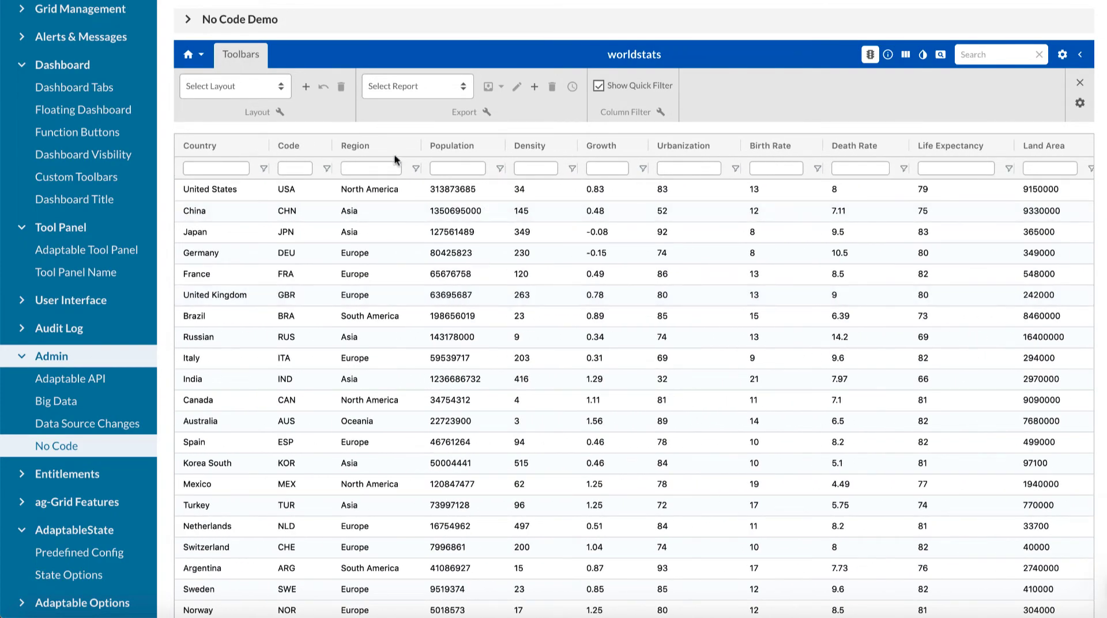
# - Quick-filter the grid with e* in the Region column and >100 in the Density column
pyautogui.click(367, 168)
pyautogui.write('e')
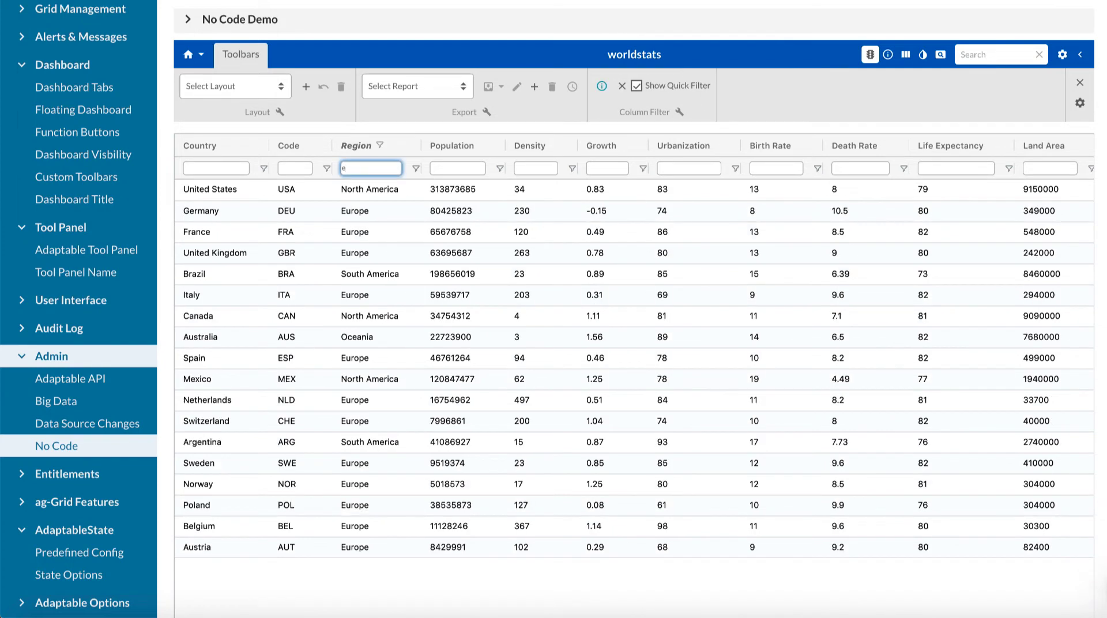
pyautogui.write('*')
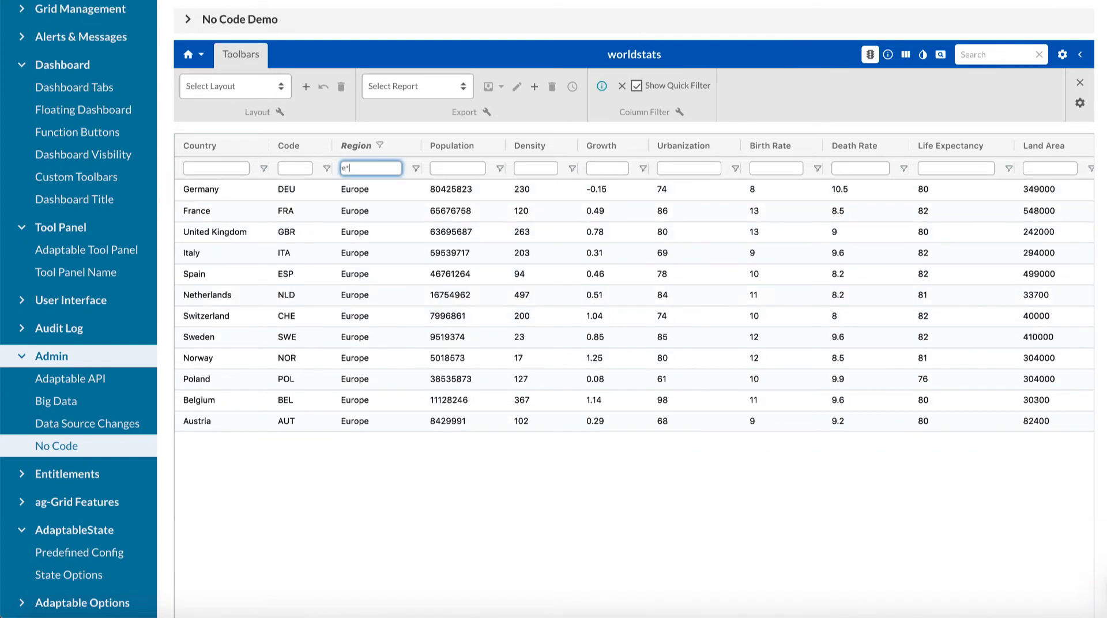
pyautogui.click(531, 168)
pyautogui.write('>')
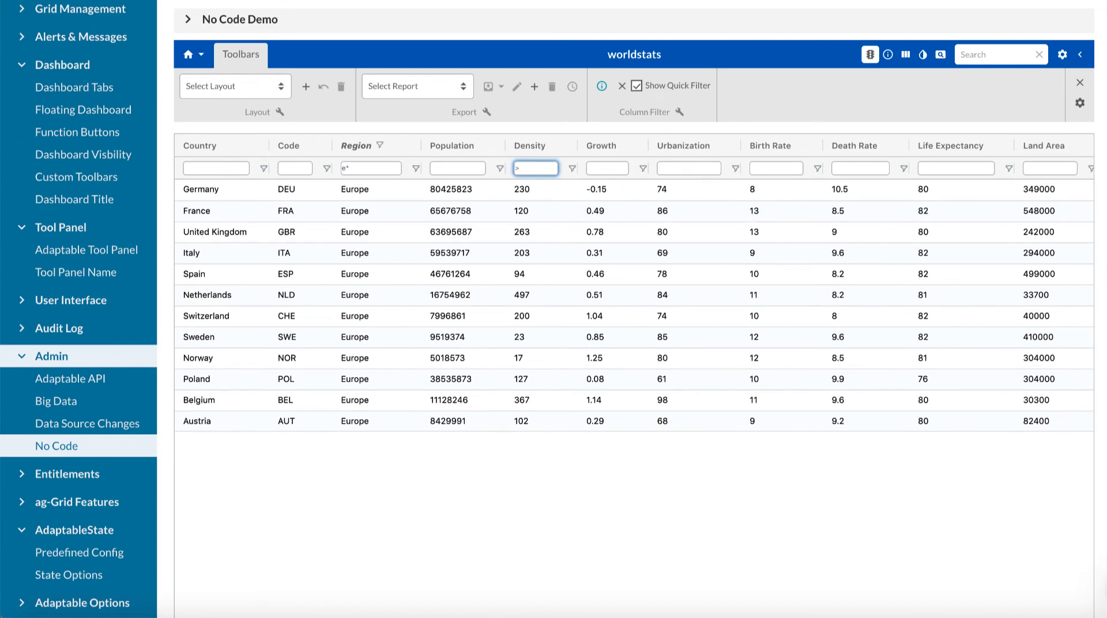
pyautogui.write('100')
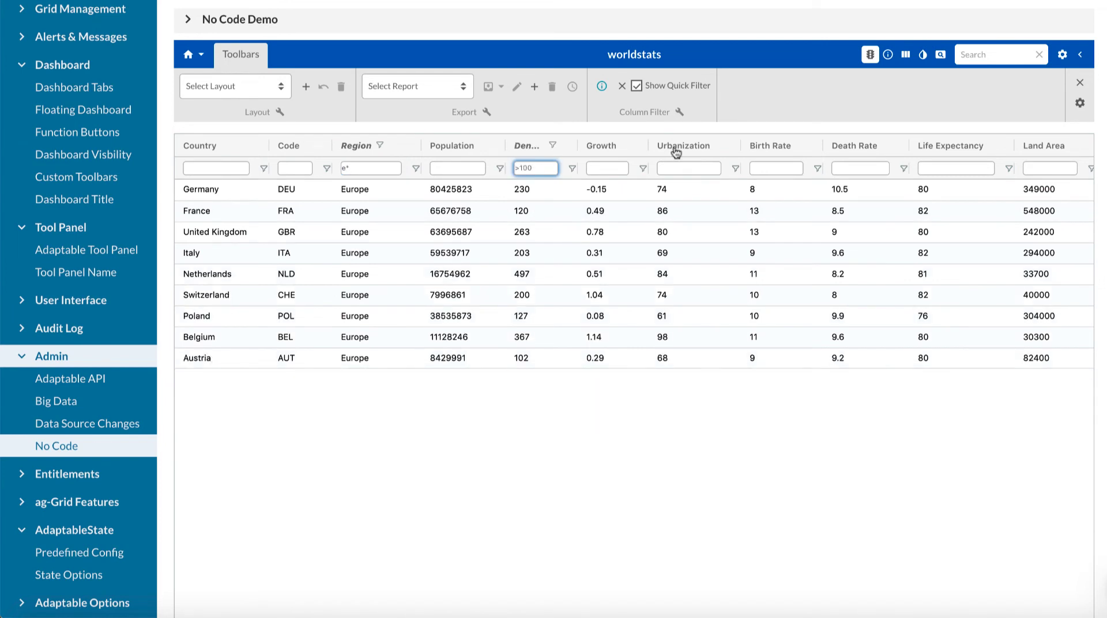
# - Add the Theme toolbar to the Toolbars tab in the dashboard configuration and close the configuration
pyautogui.click(1063, 54)
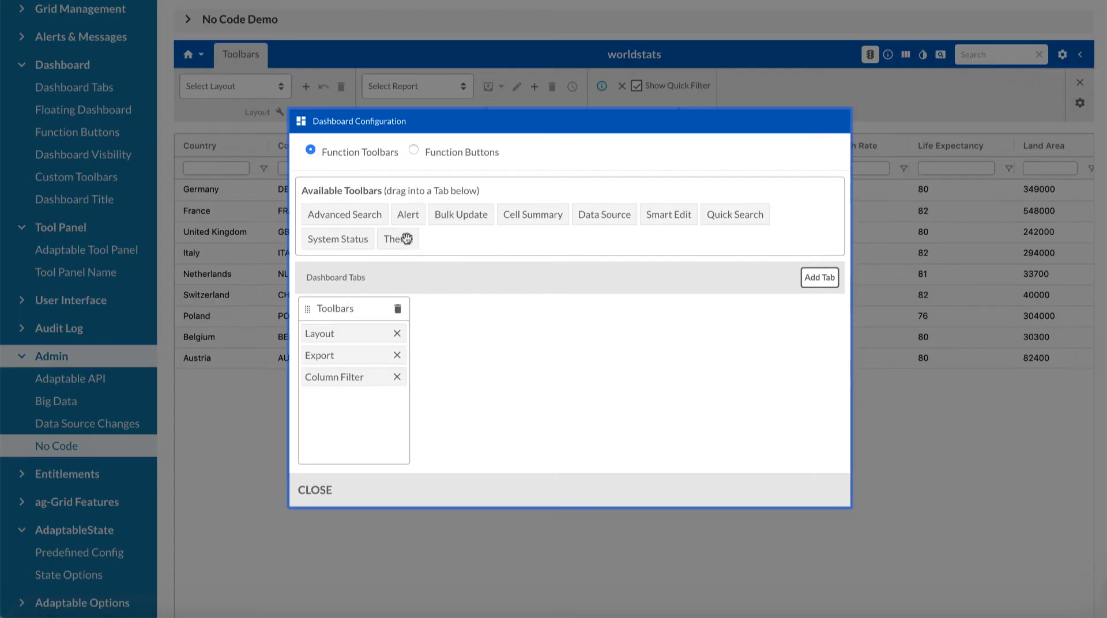
pyautogui.moveTo(406, 239); pyautogui.dragTo(319, 430)
pyautogui.click(319, 490)
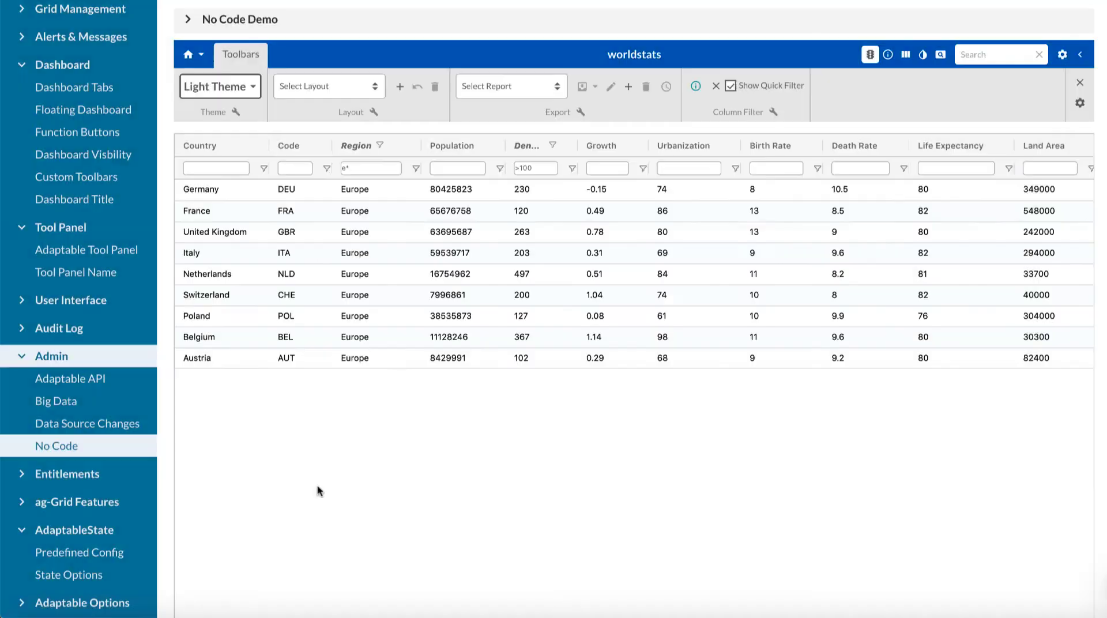
# - Switch the grid's theme to Dark Theme
pyautogui.click(221, 86)
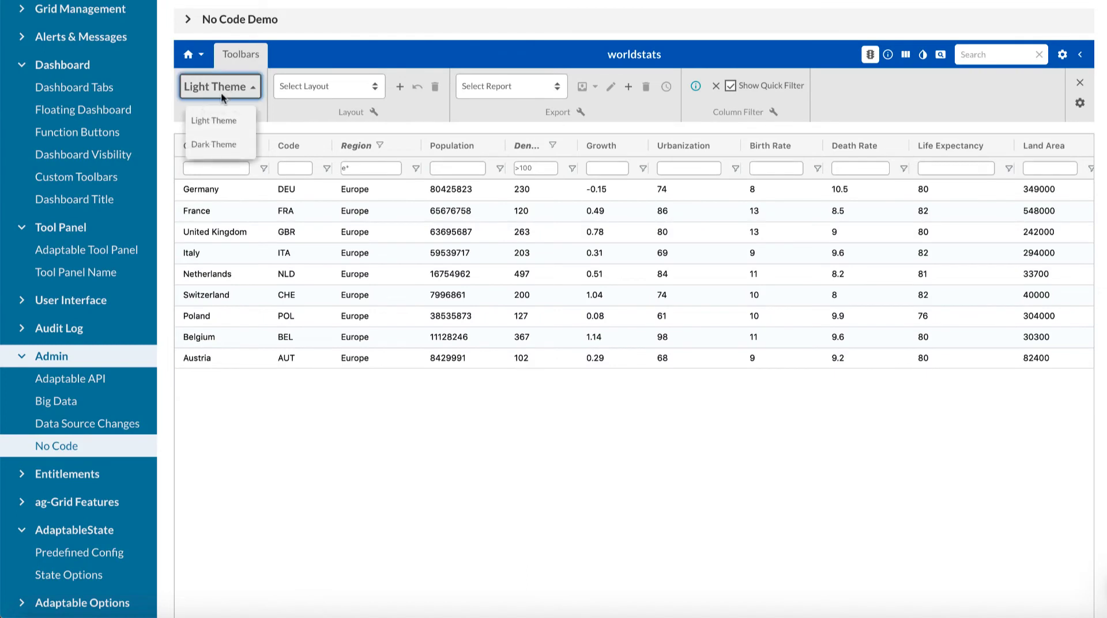
pyautogui.click(218, 145)
pyautogui.scroll(-1, 604, 535)
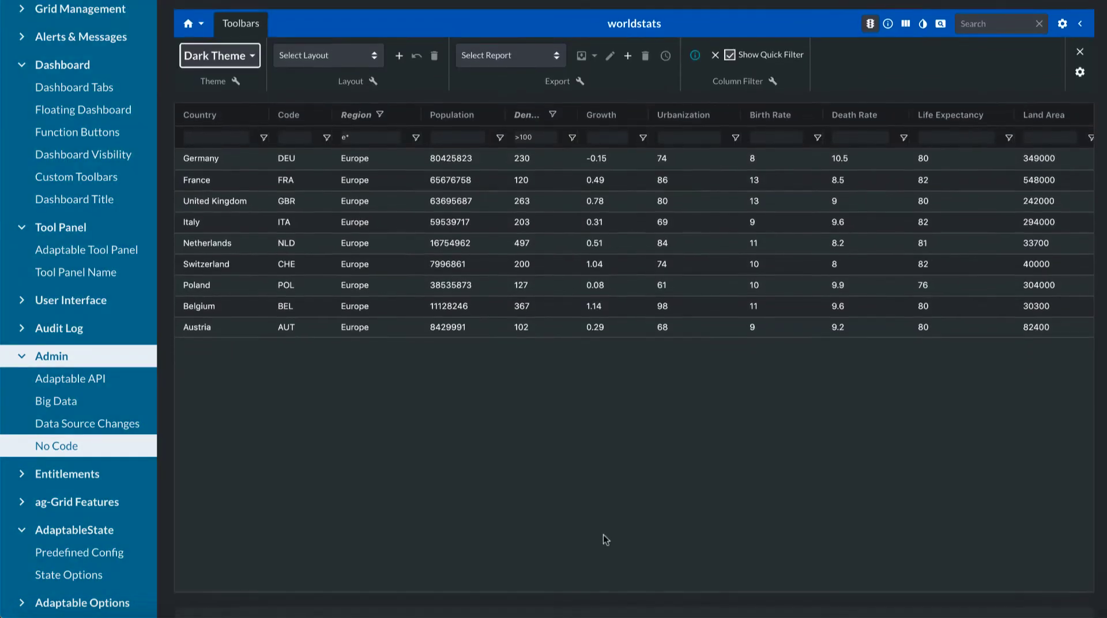
pyautogui.scroll(1, 603, 534)
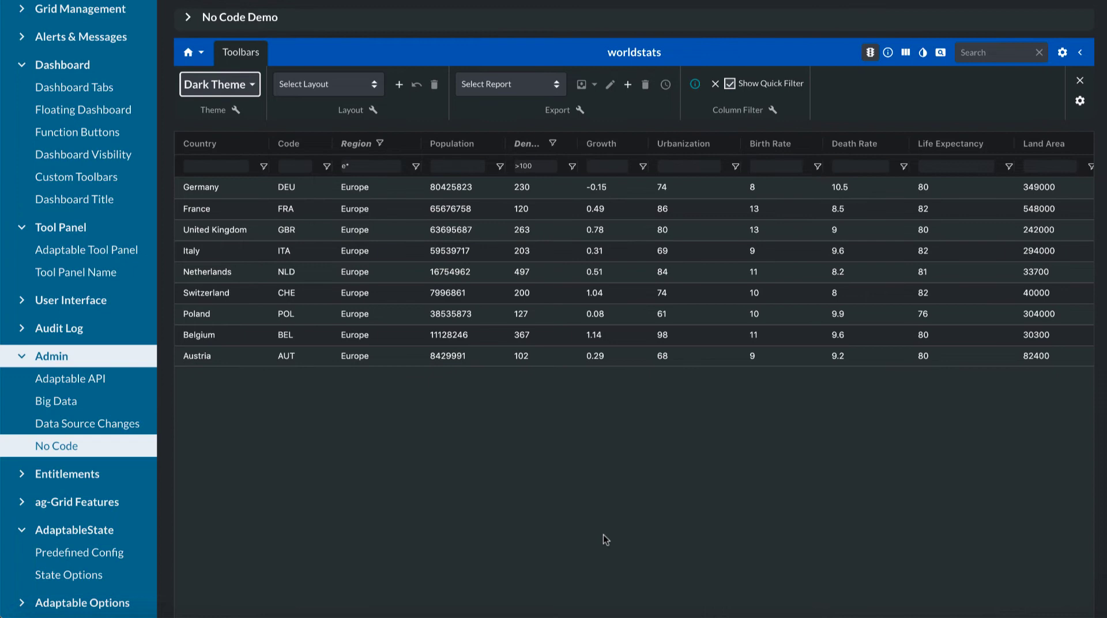
# - Reload the demo page and load worldstats.xlsx into the No Code wizard again
pyautogui.scroll(1, 589, 455)
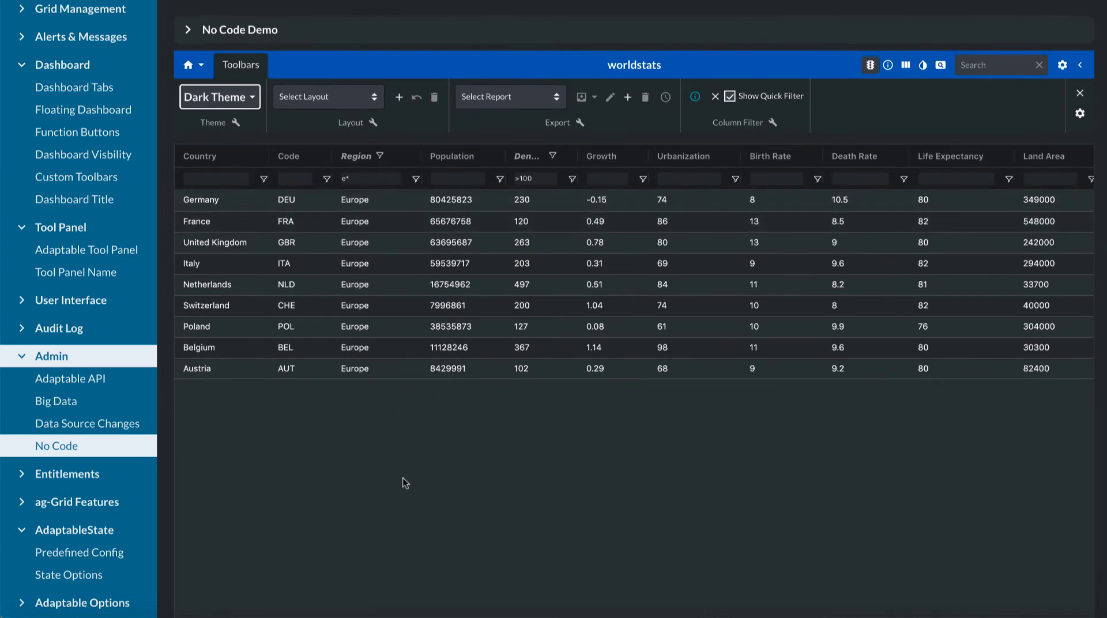
pyautogui.press('F5')
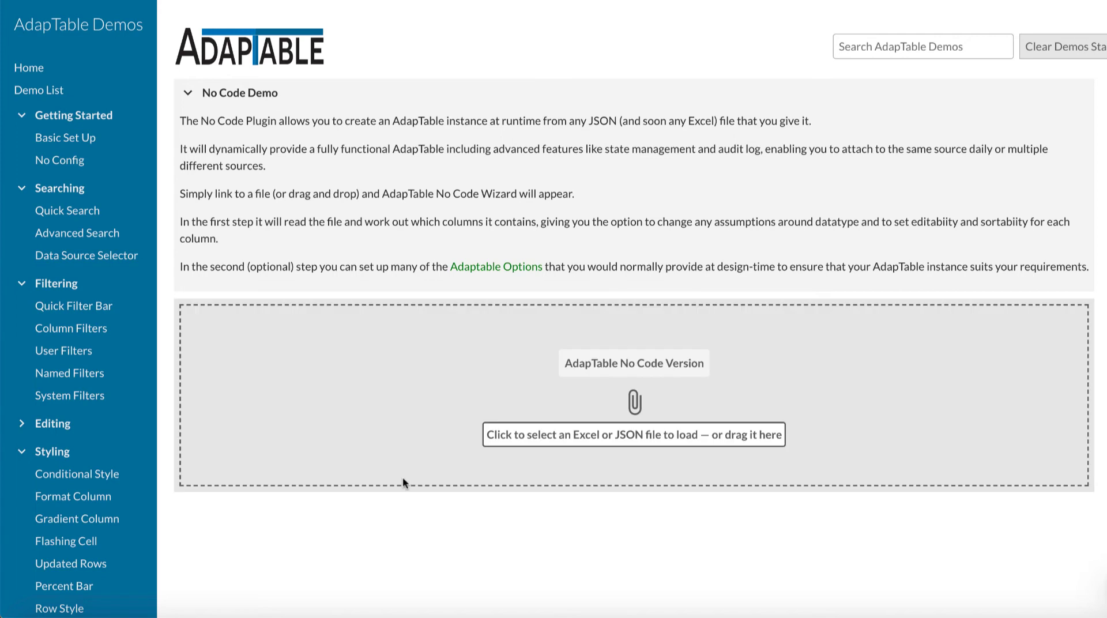
pyautogui.click(713, 436)
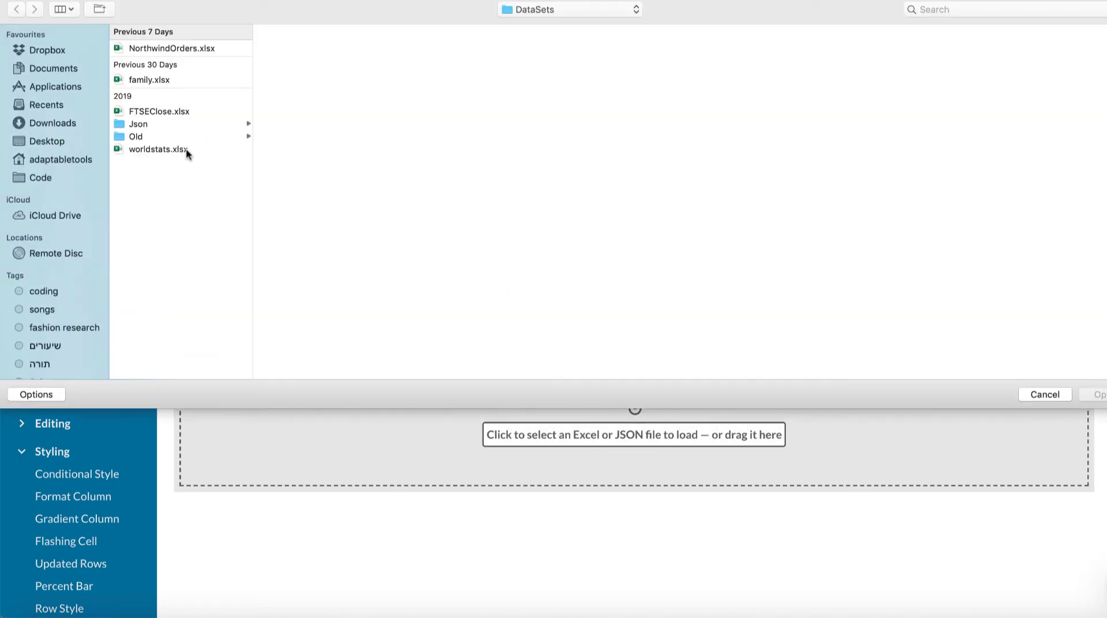
pyautogui.click(159, 149)
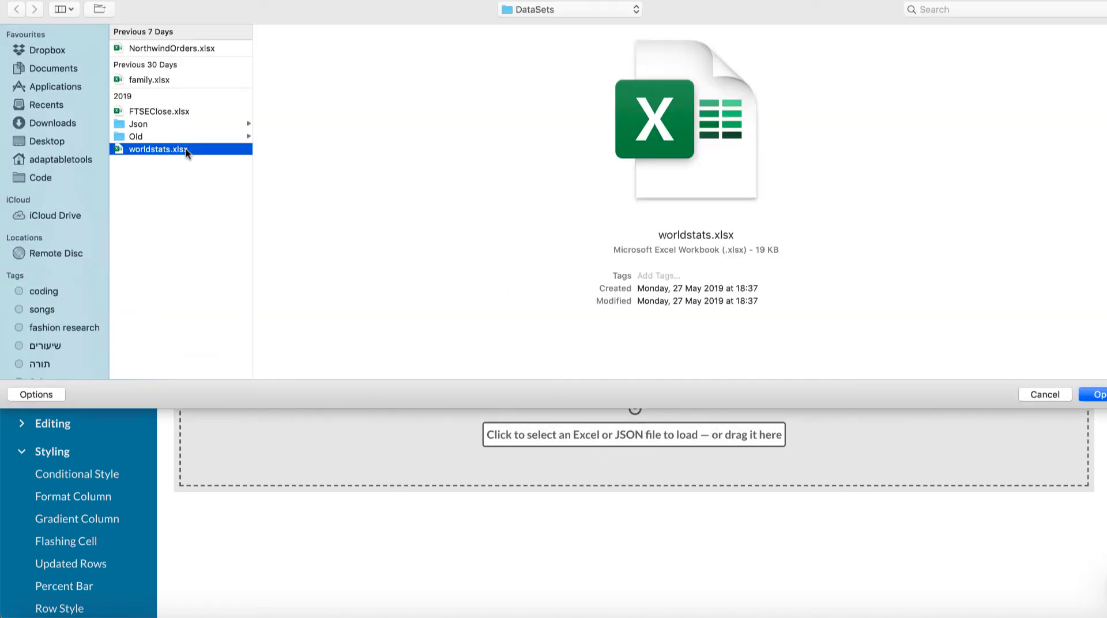
pyautogui.click(1092, 395)
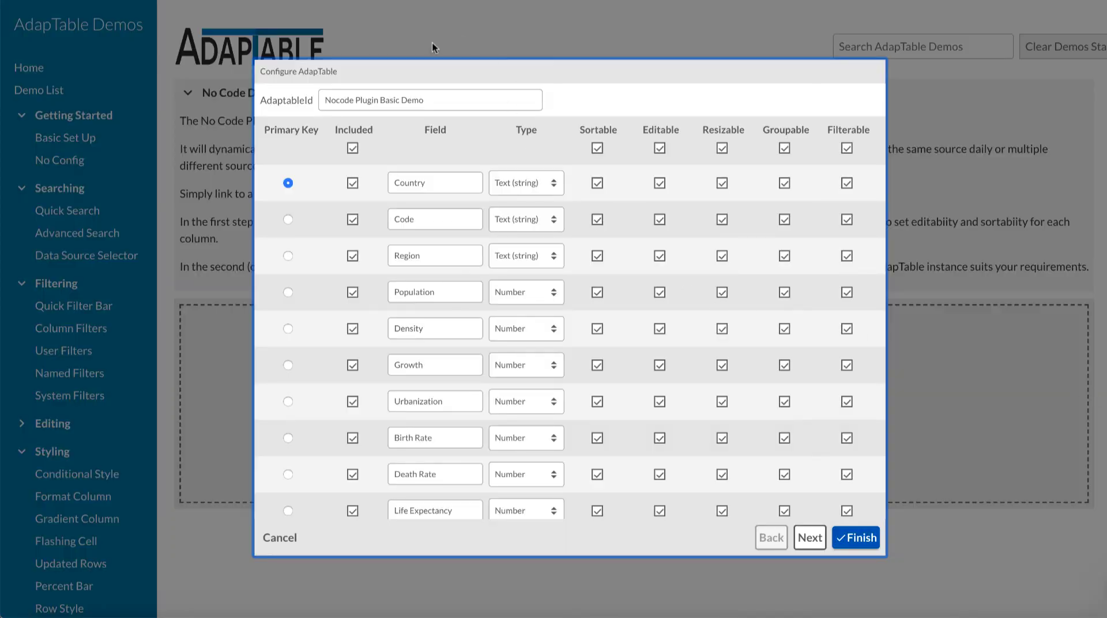
# - Set the AdaptableId to worldstats and finish the wizard to create the grid
pyautogui.moveTo(435, 101); pyautogui.dragTo(331, 87)
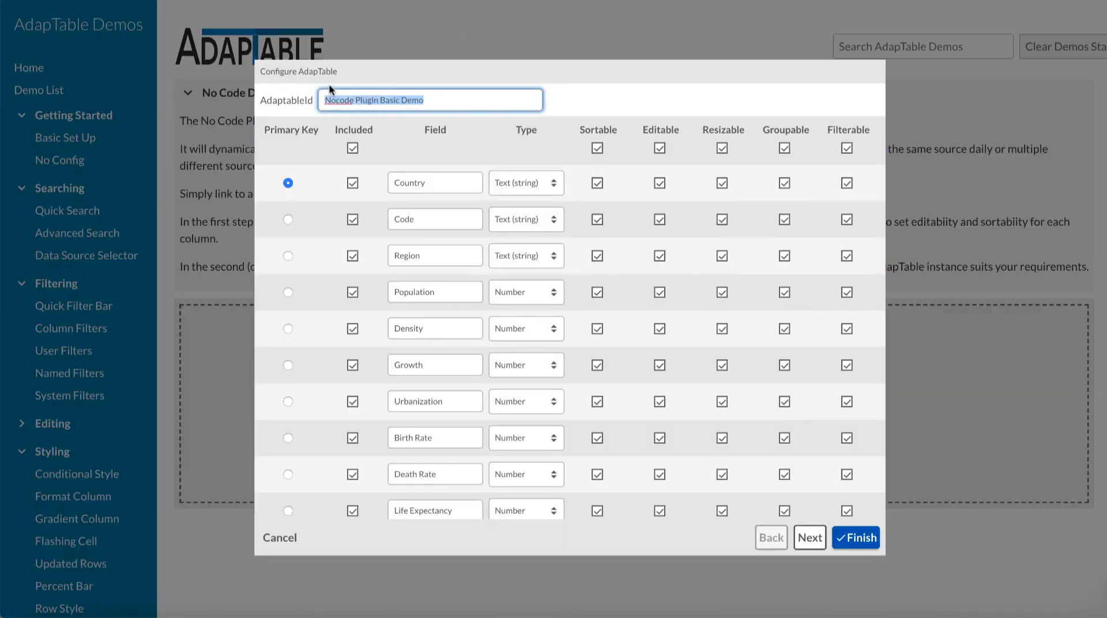
pyautogui.write('worldstat')
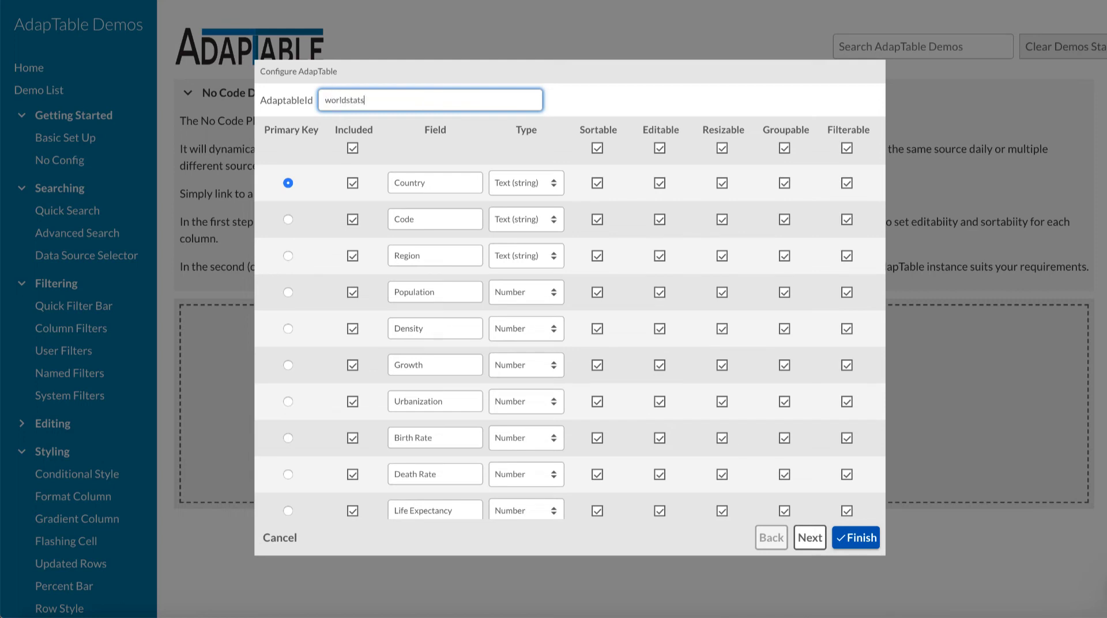
pyautogui.write('s')
pyautogui.click(843, 536)
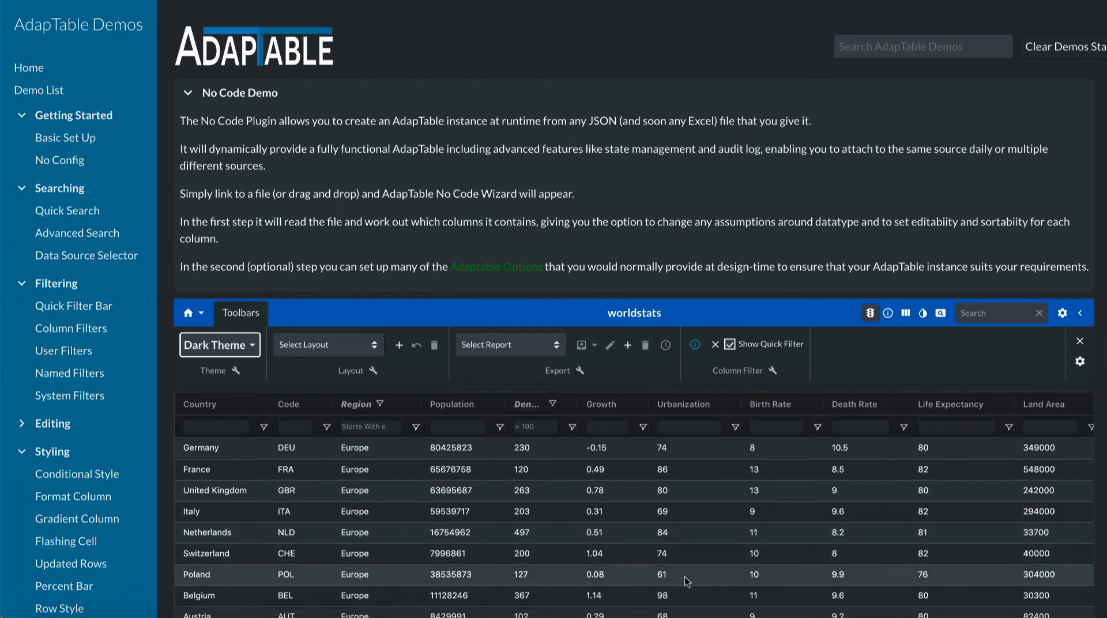
# - View the list of active column filters, close it, and collapse the No Code Demo description to inspect the grid
pyautogui.click(695, 344)
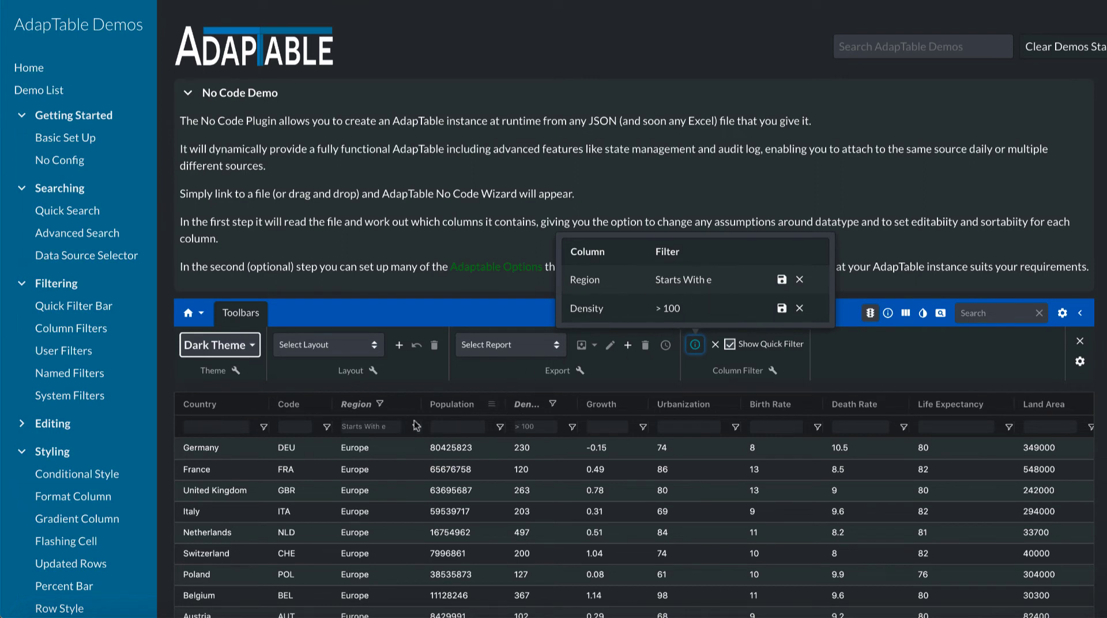
pyautogui.click(408, 382)
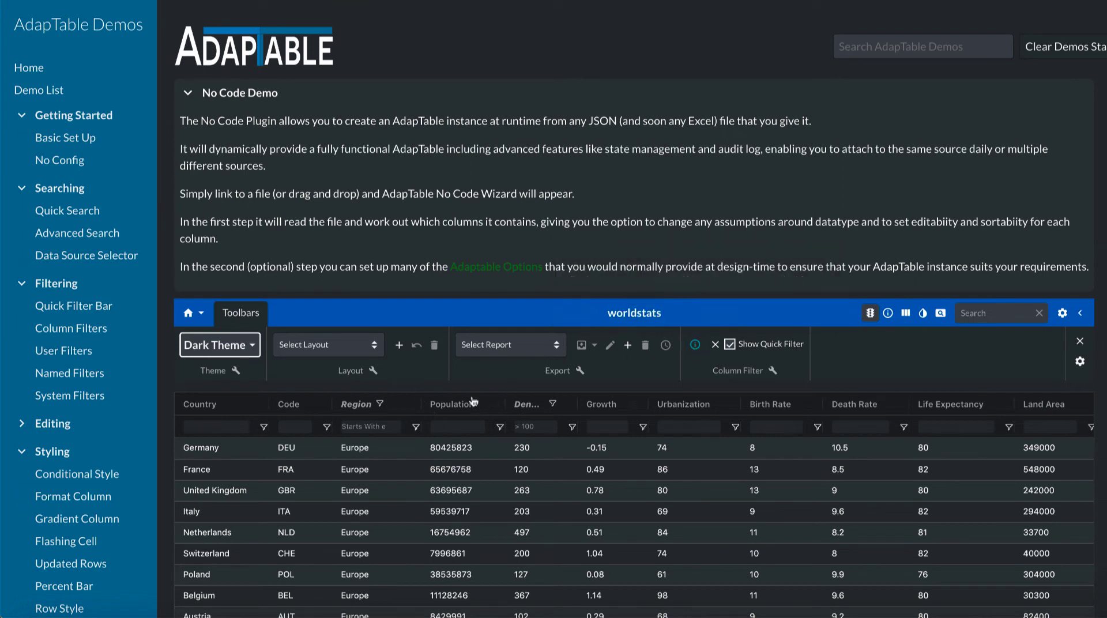
pyautogui.click(204, 101)
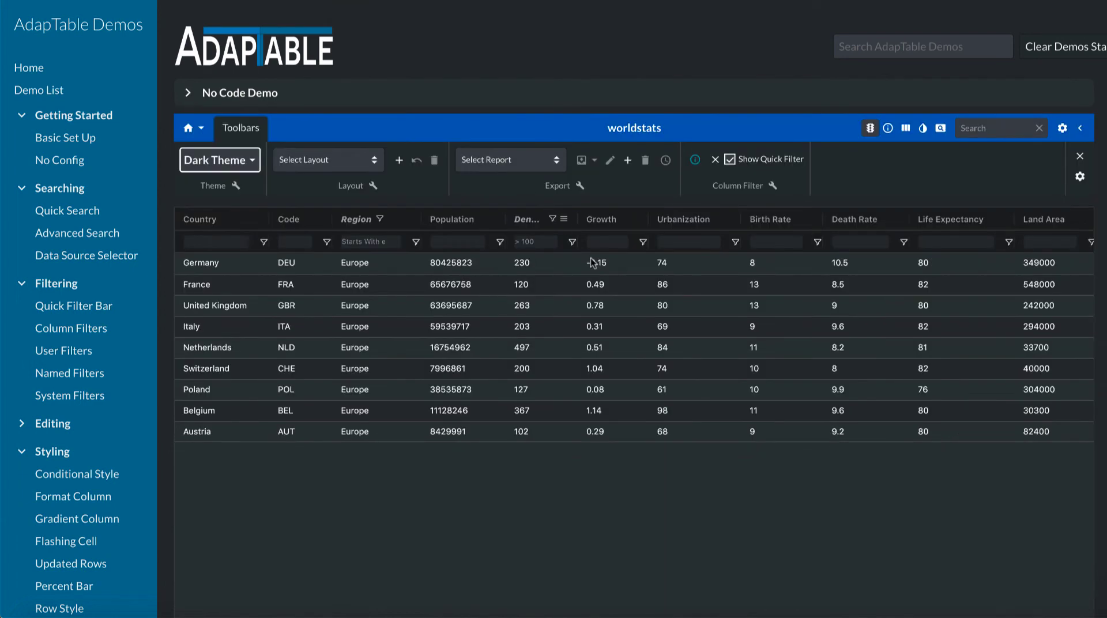
pyautogui.scroll(-1, 645, 542)
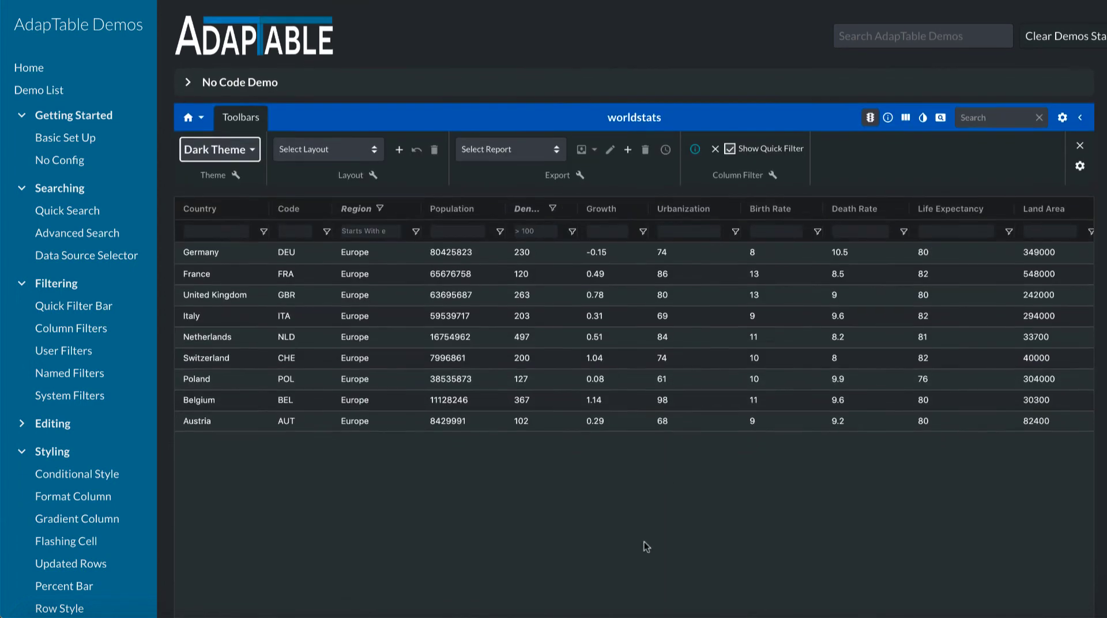
# - Return to the empty No Code page and load NorthwindOrders.json from the Json folder
pyautogui.scroll(1, 645, 541)
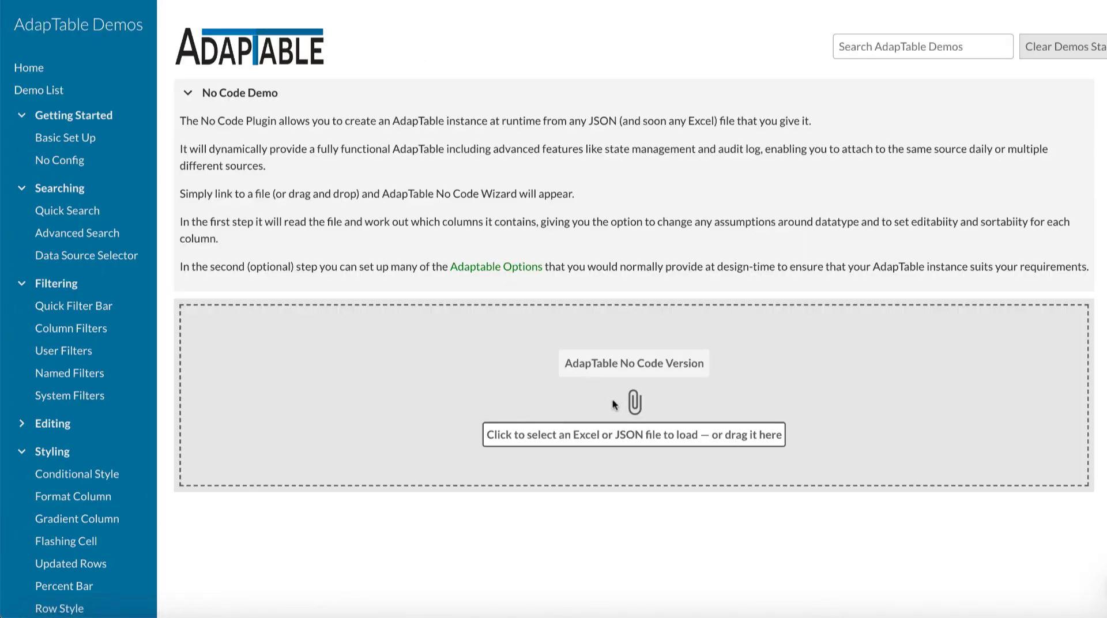
pyautogui.click(608, 435)
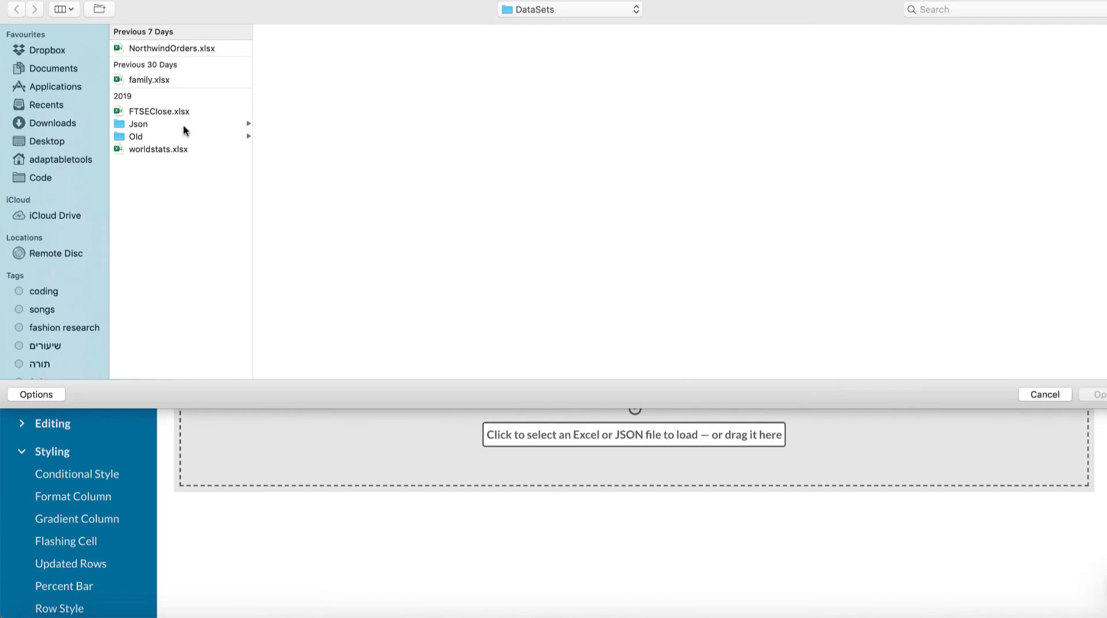
pyautogui.click(161, 124)
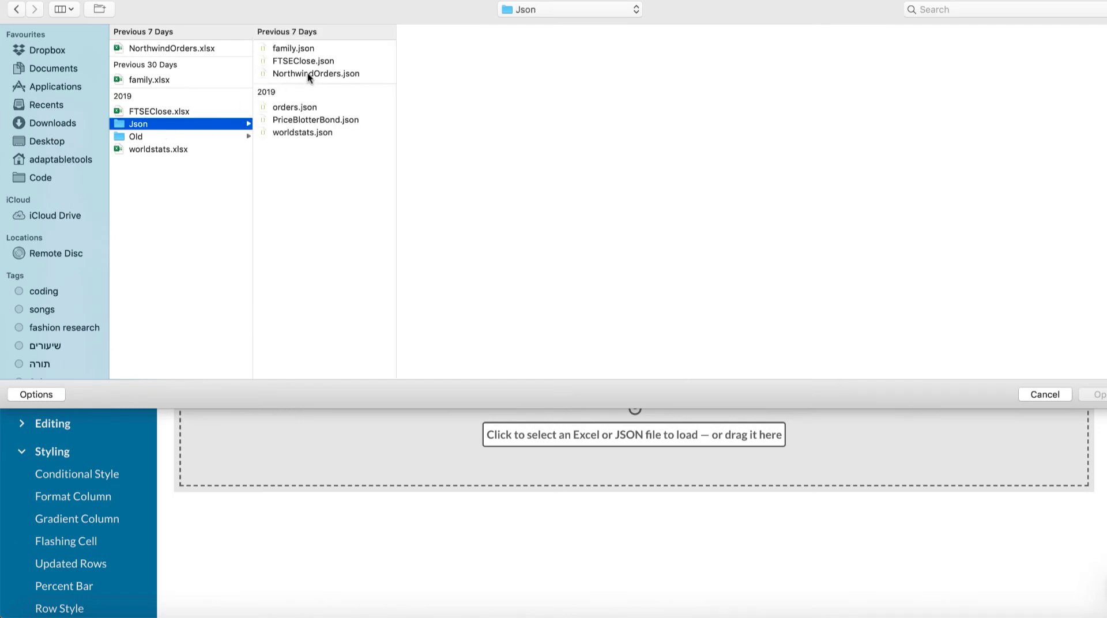
pyautogui.click(308, 73)
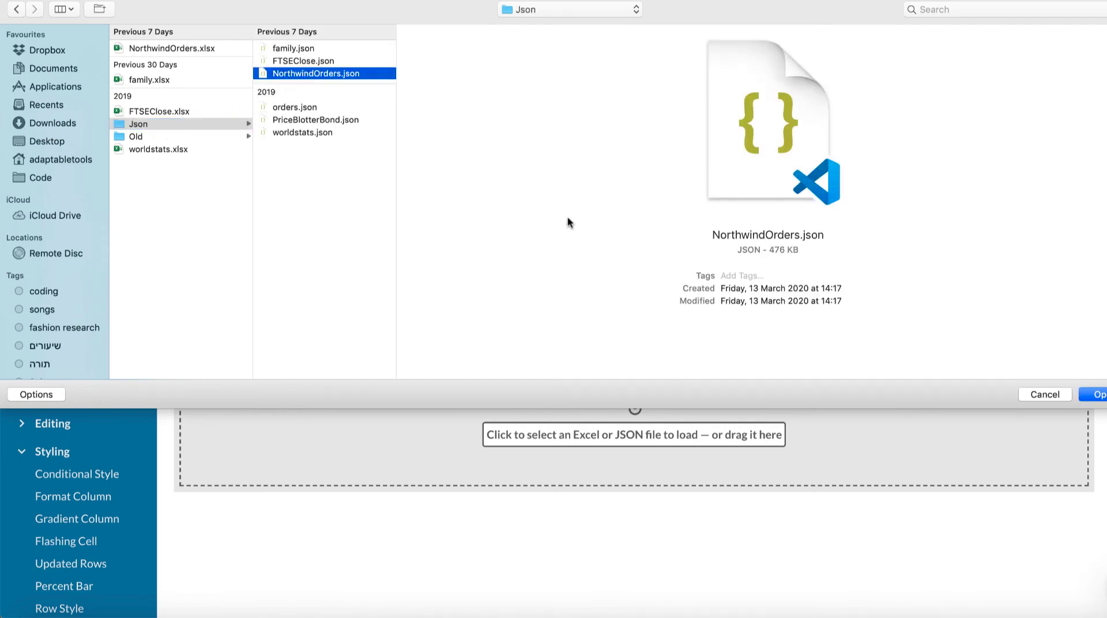
pyautogui.click(1091, 397)
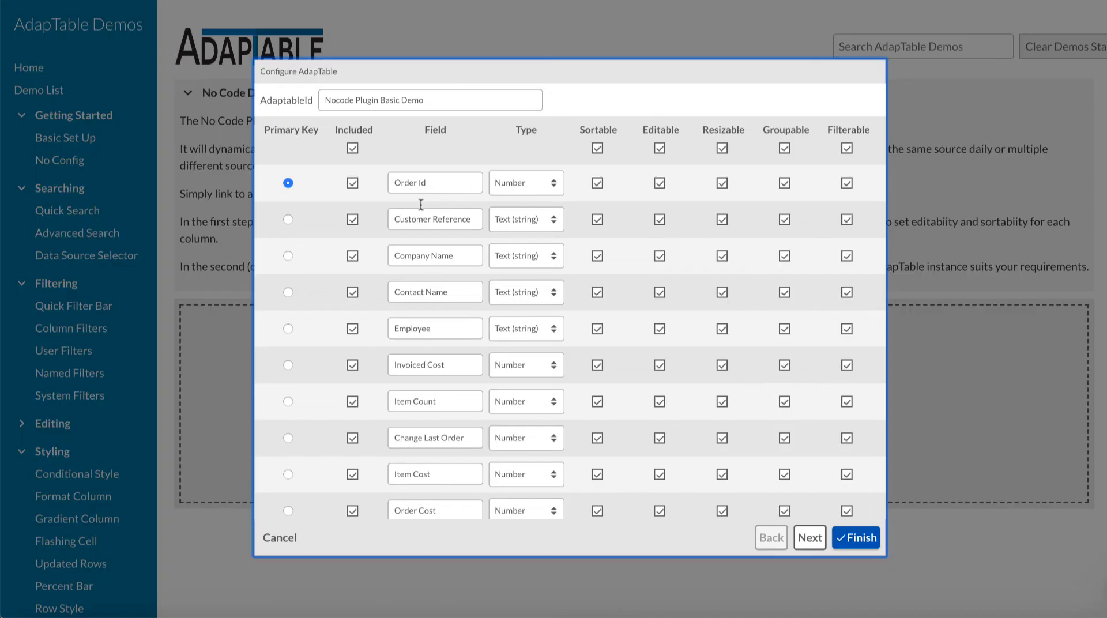
# - Review the fields and data types the wizard detected in the Northwind orders file
pyautogui.moveTo(425, 101); pyautogui.dragTo(370, 98)
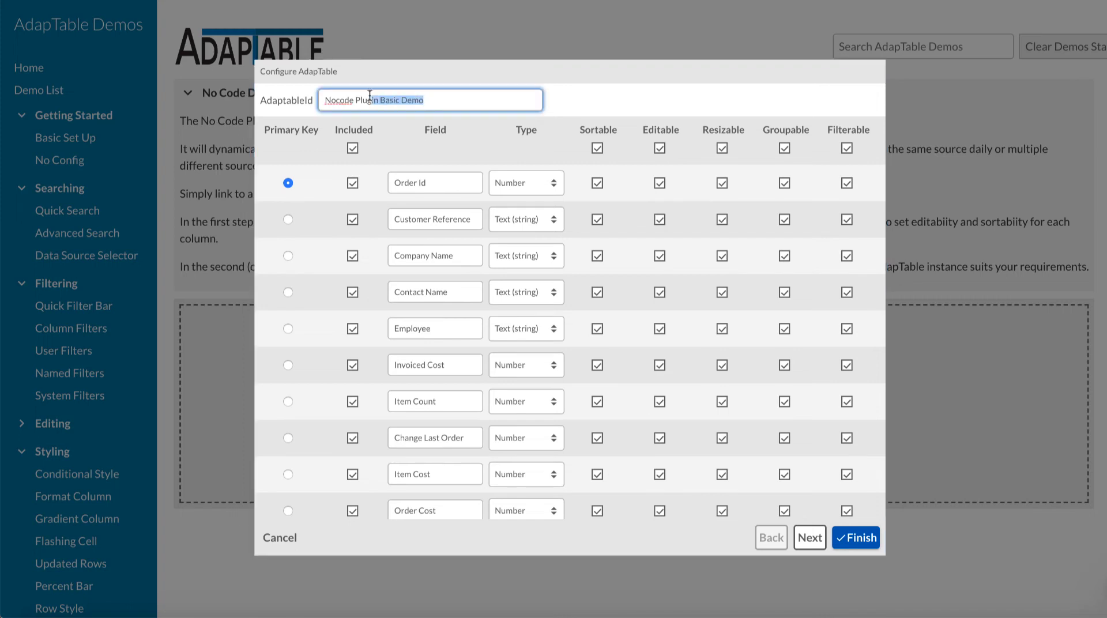
pyautogui.click(301, 102)
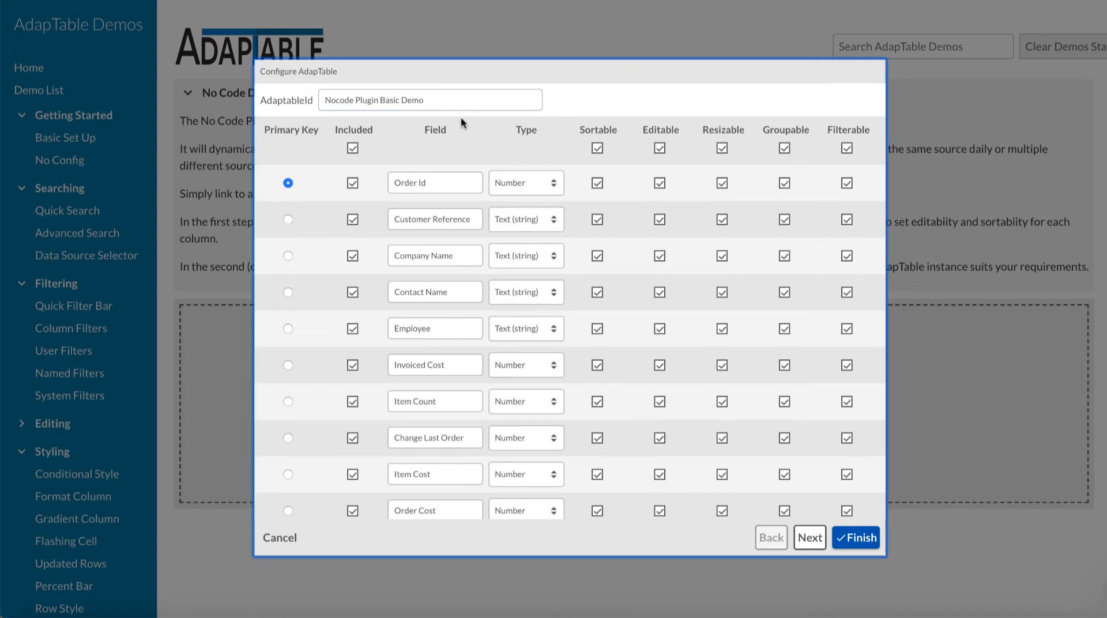
pyautogui.scroll(-6, 441, 260)
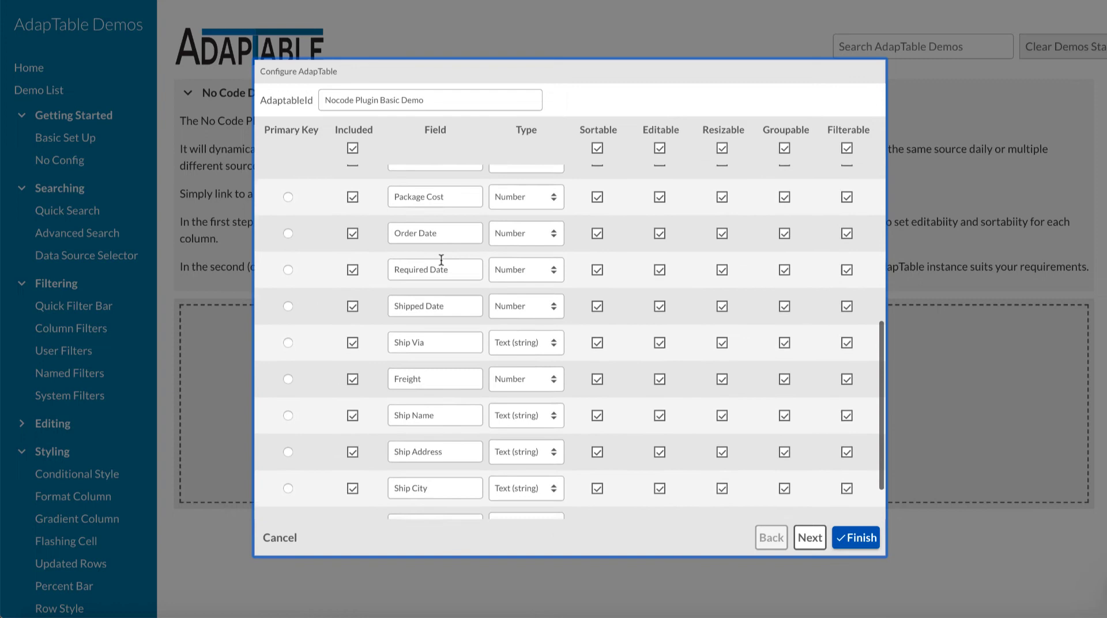
pyautogui.scroll(1, 525, 455)
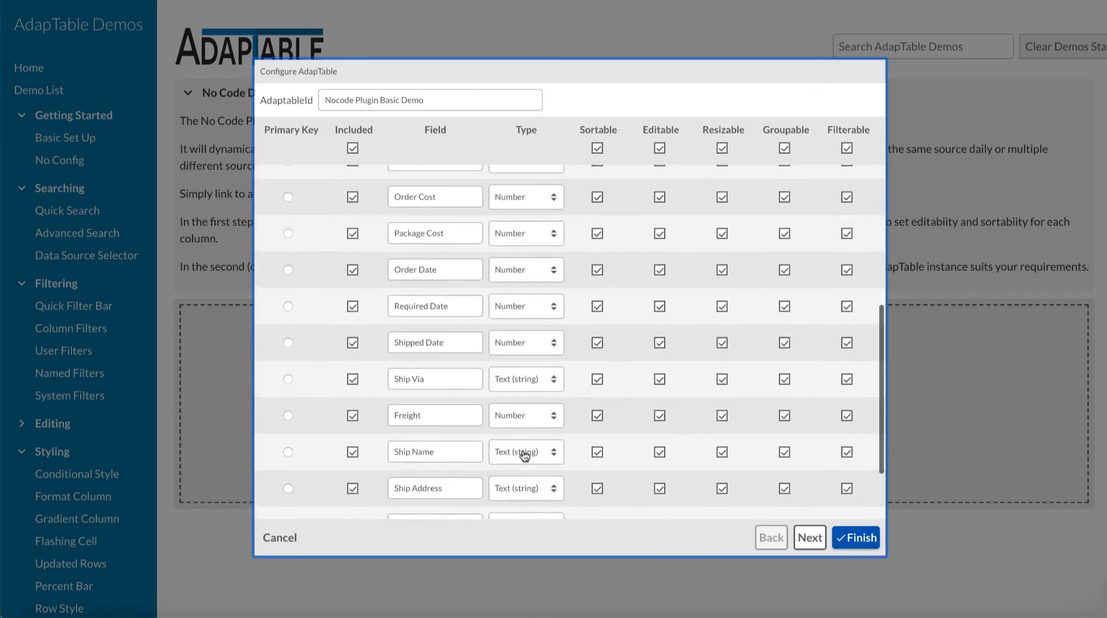
pyautogui.scroll(7, 525, 456)
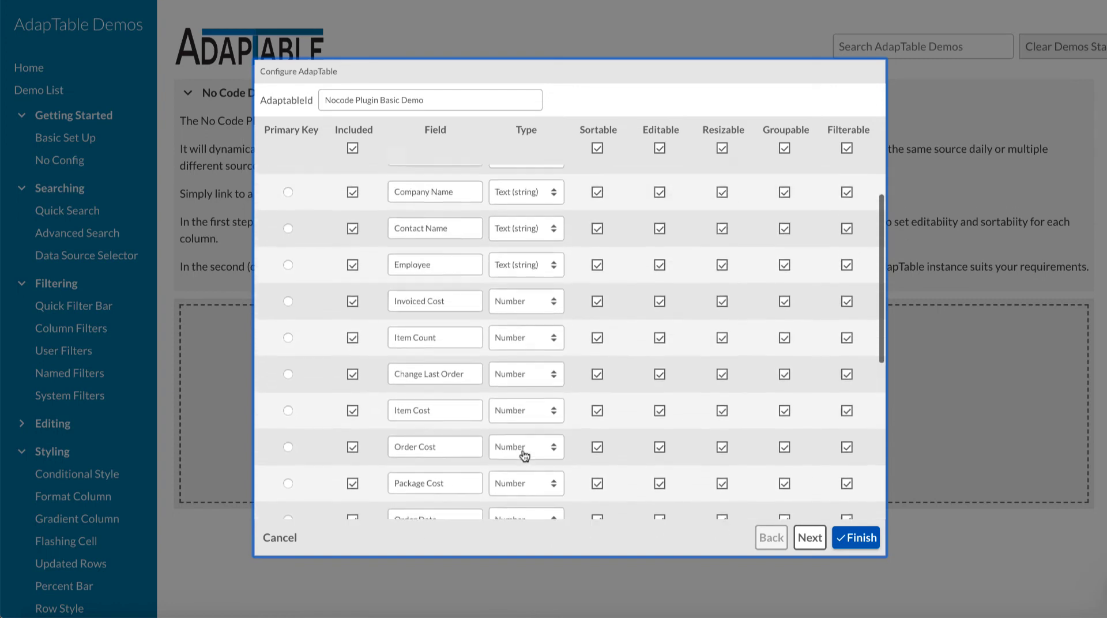
pyautogui.scroll(2, 525, 456)
# - Continue to the wizard's options page and turn off Auto Apply Filter in the Filter Options
pyautogui.click(819, 538)
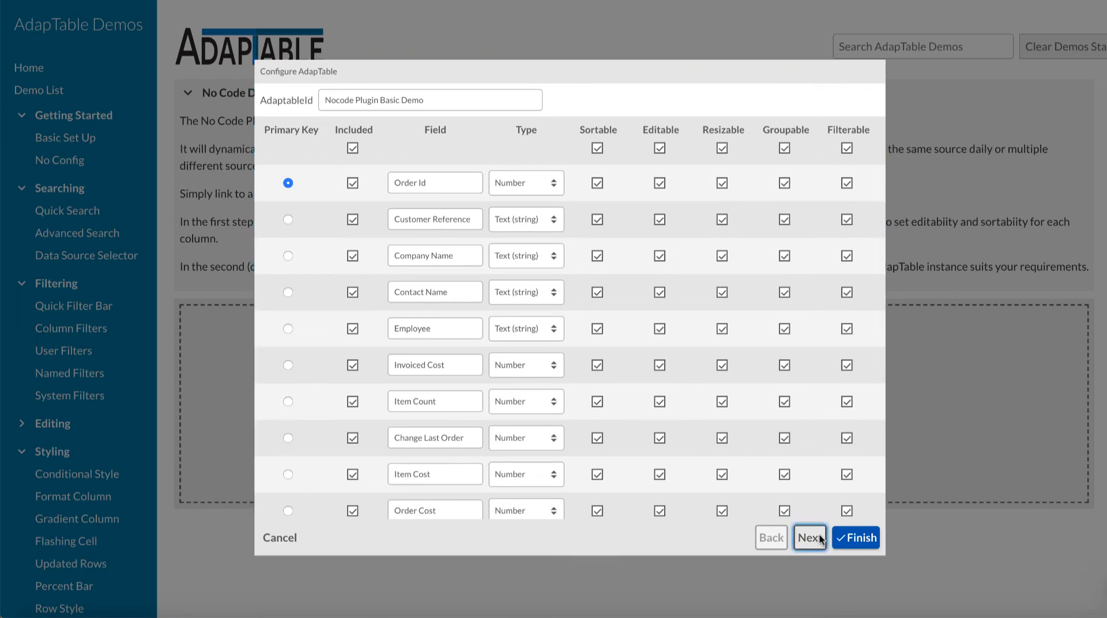
pyautogui.scroll(-5, 472, 185)
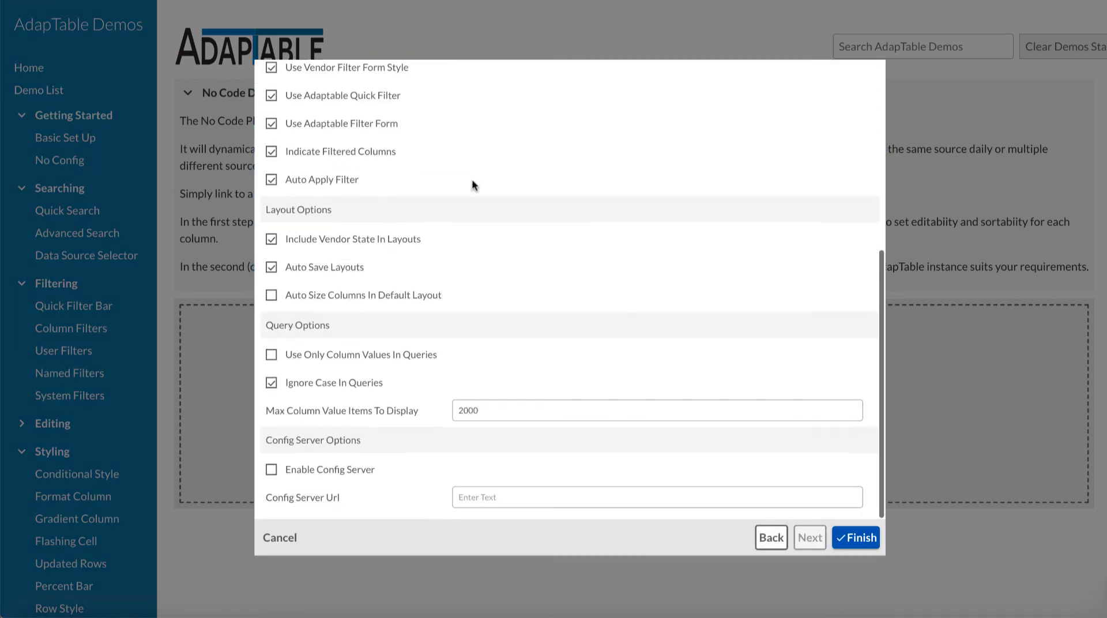
pyautogui.scroll(3, 391, 291)
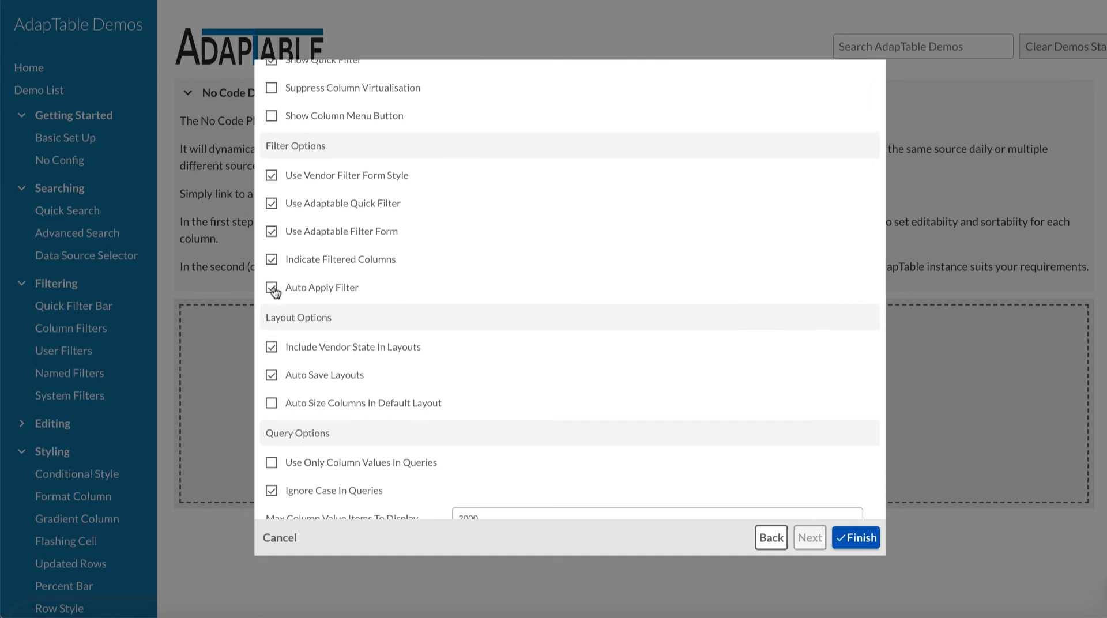
pyautogui.click(274, 292)
pyautogui.scroll(1, 413, 297)
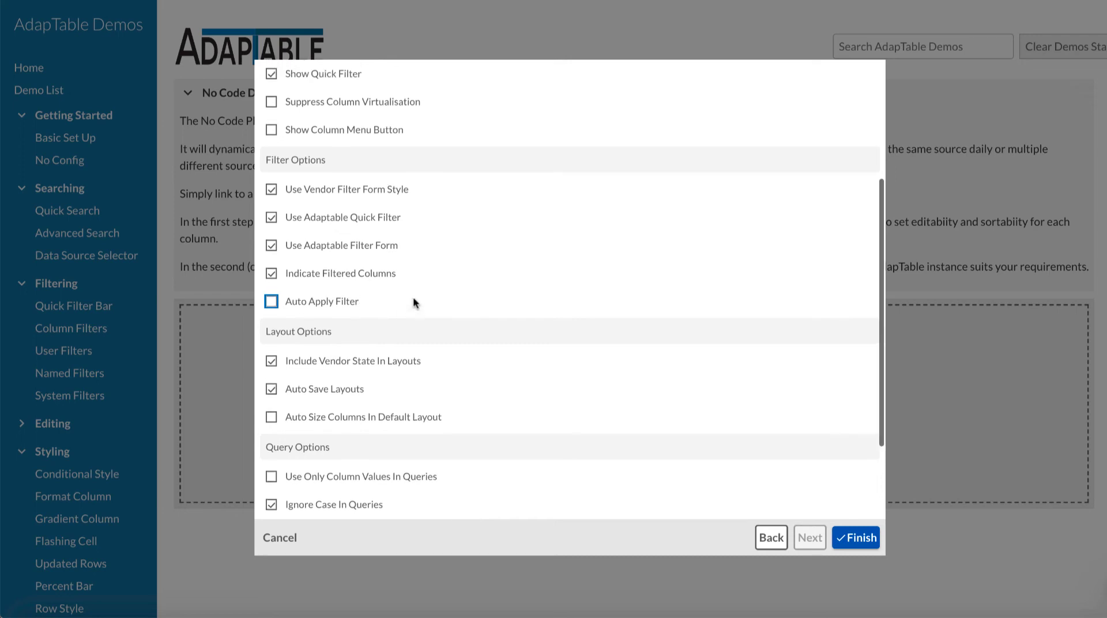
# - Turn off Show Quick Filter in the Grid Options and finish the wizard
pyautogui.scroll(3, 416, 355)
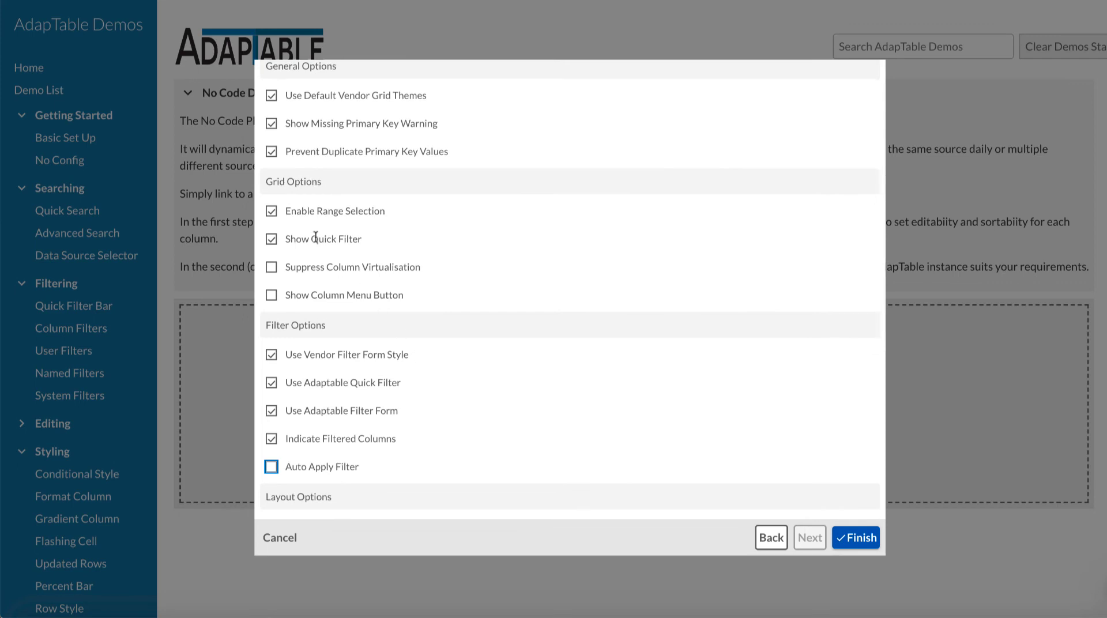
pyautogui.click(271, 240)
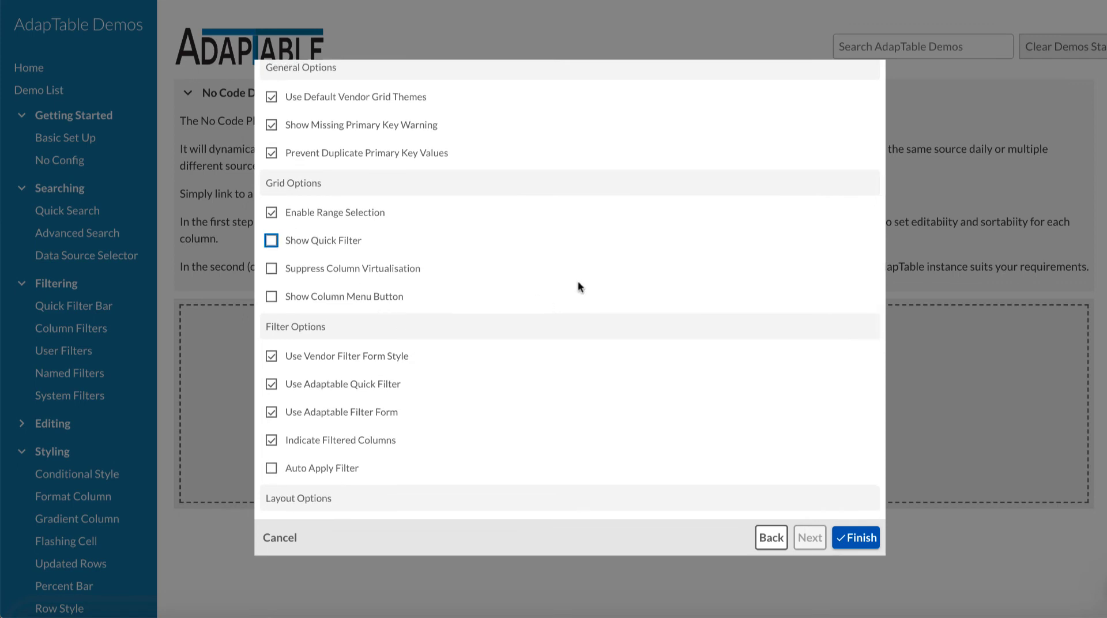
pyautogui.scroll(1, 579, 287)
pyautogui.scroll(-6, 578, 287)
pyautogui.scroll(4, 579, 287)
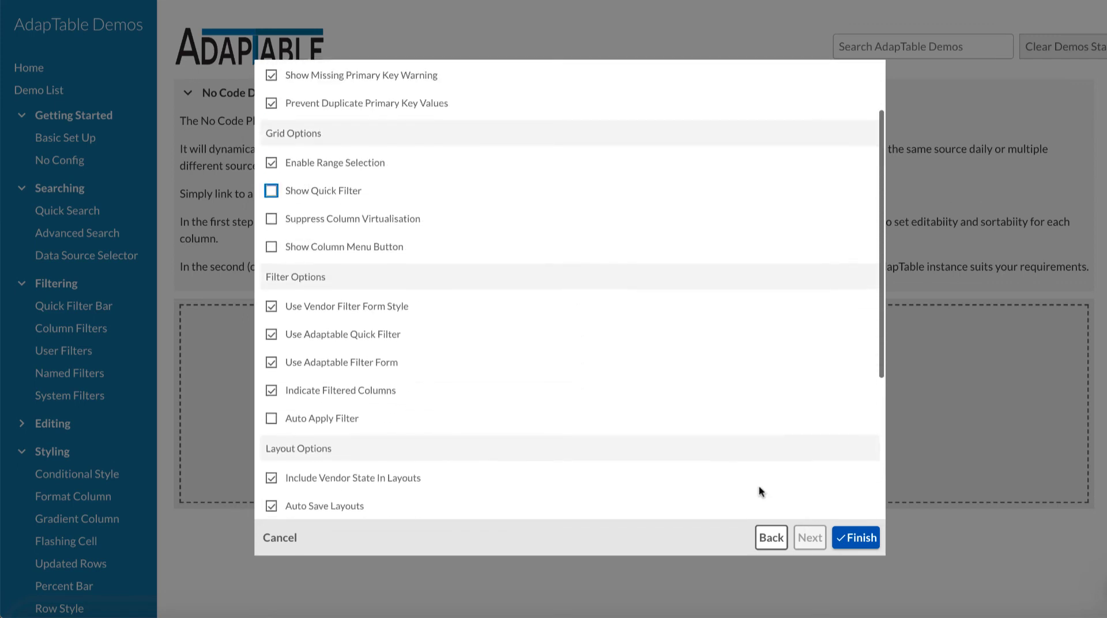
pyautogui.click(857, 540)
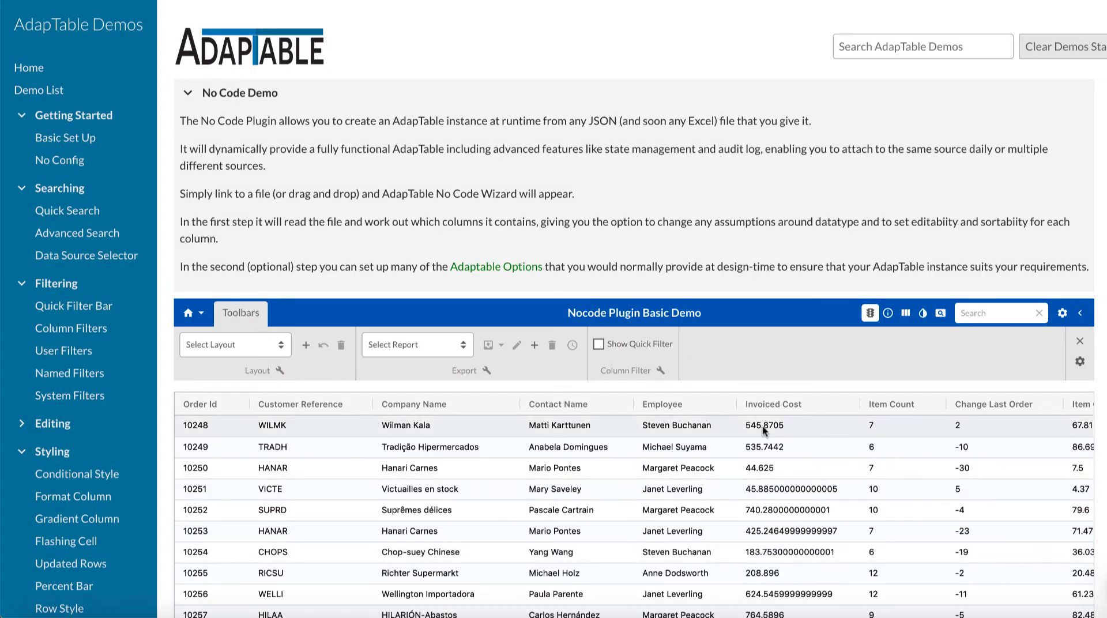
# - Look across the columns of the Northwind orders grid and collapse the No Code Demo description
pyautogui.hscroll(5, 765, 428)
pyautogui.hscroll(-5, 762, 424)
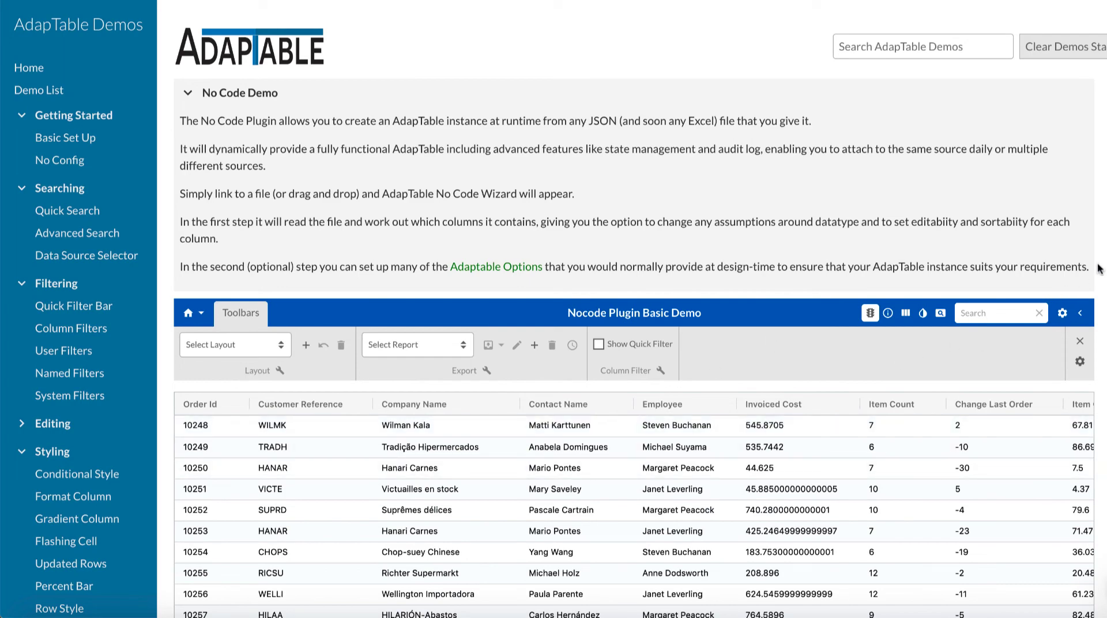
pyautogui.click(187, 93)
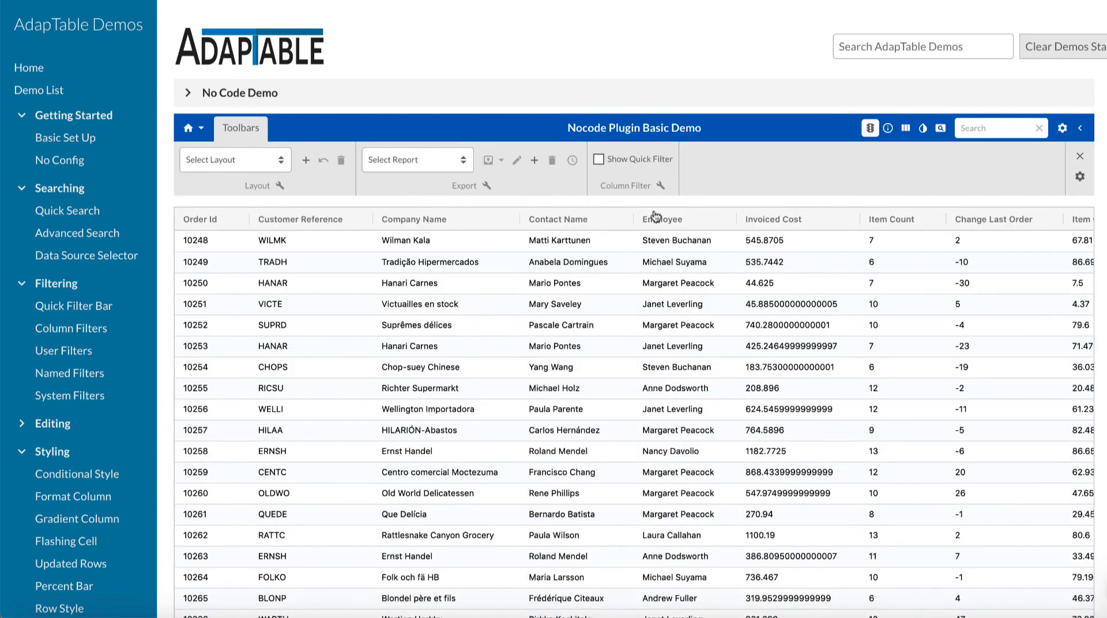
# - Filter the Employee column to the second, fourth and sixth employees in the value list and apply the filter
pyautogui.scroll(-1, 1102, 153)
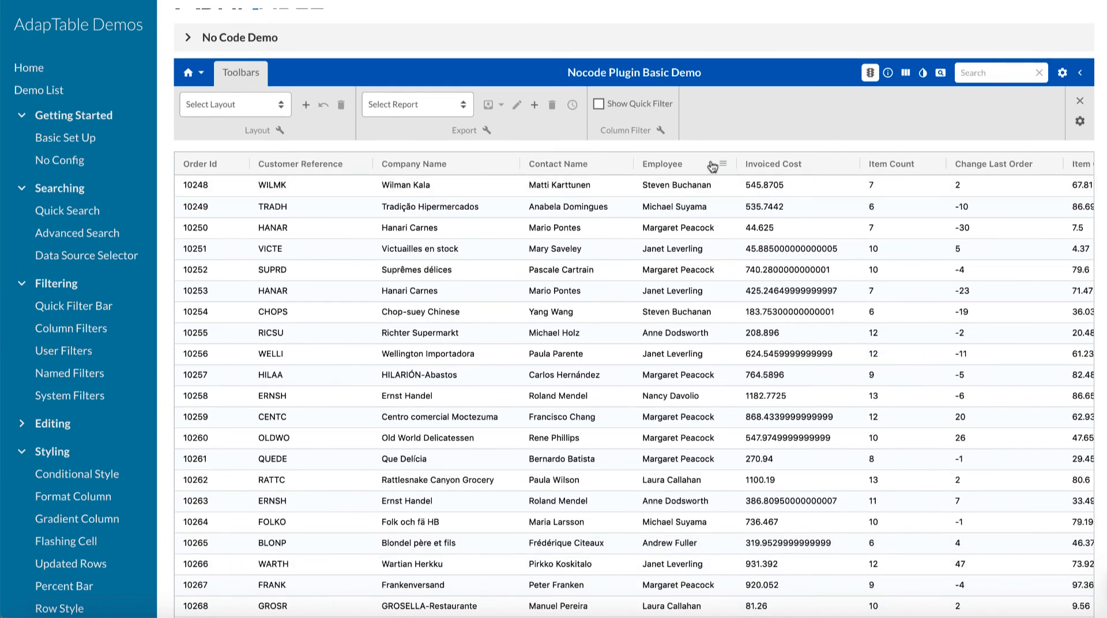
pyautogui.click(722, 168)
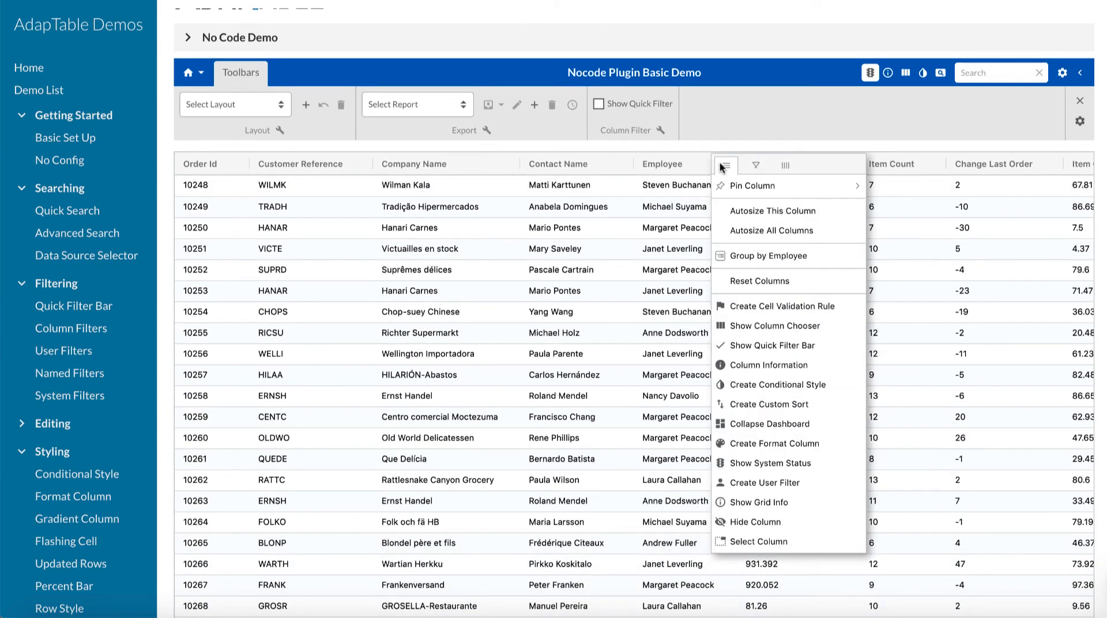
pyautogui.click(756, 166)
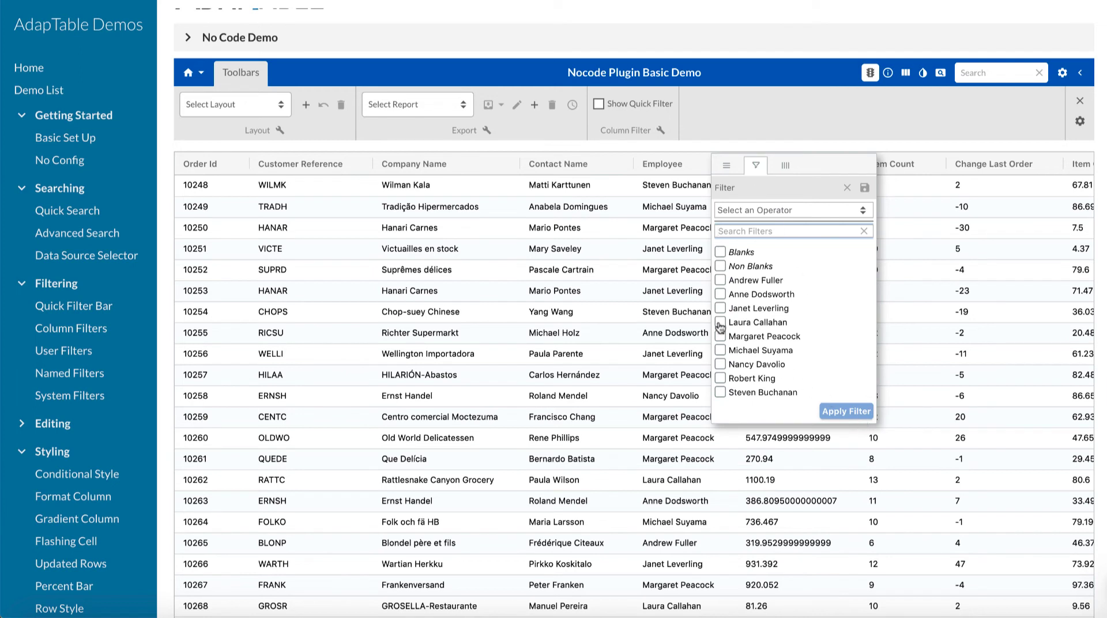
pyautogui.click(721, 295)
pyautogui.click(721, 322)
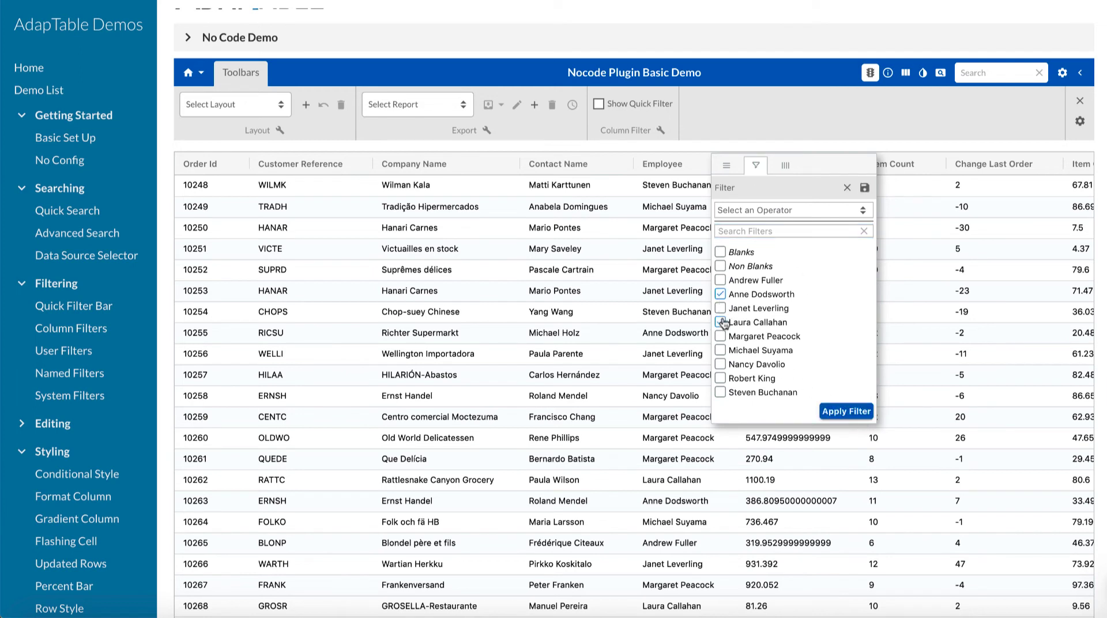
pyautogui.click(722, 351)
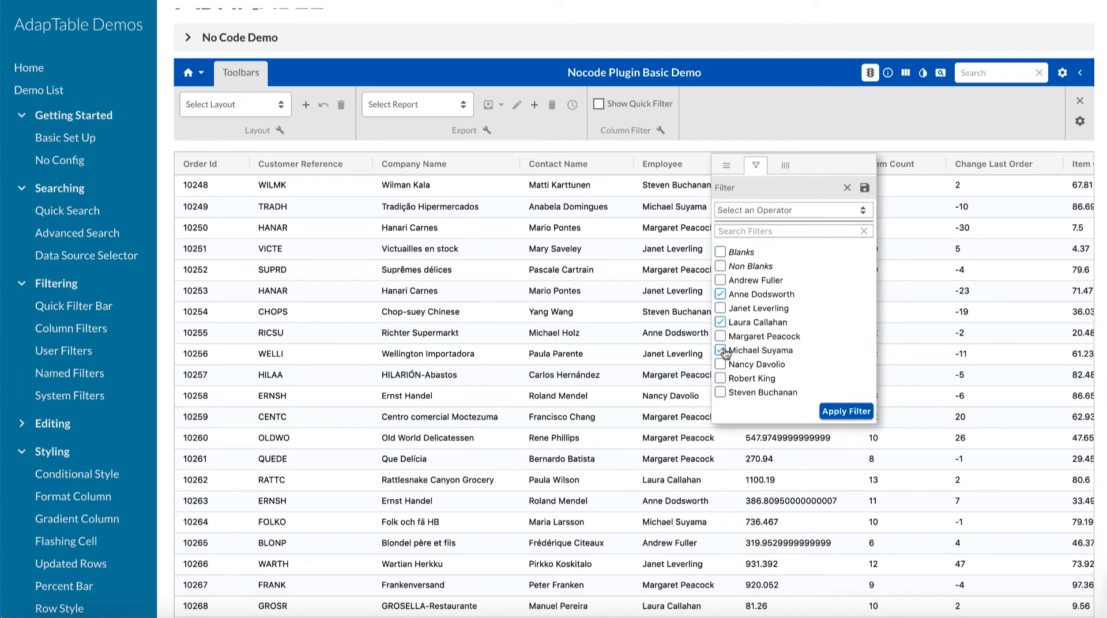
pyautogui.click(846, 413)
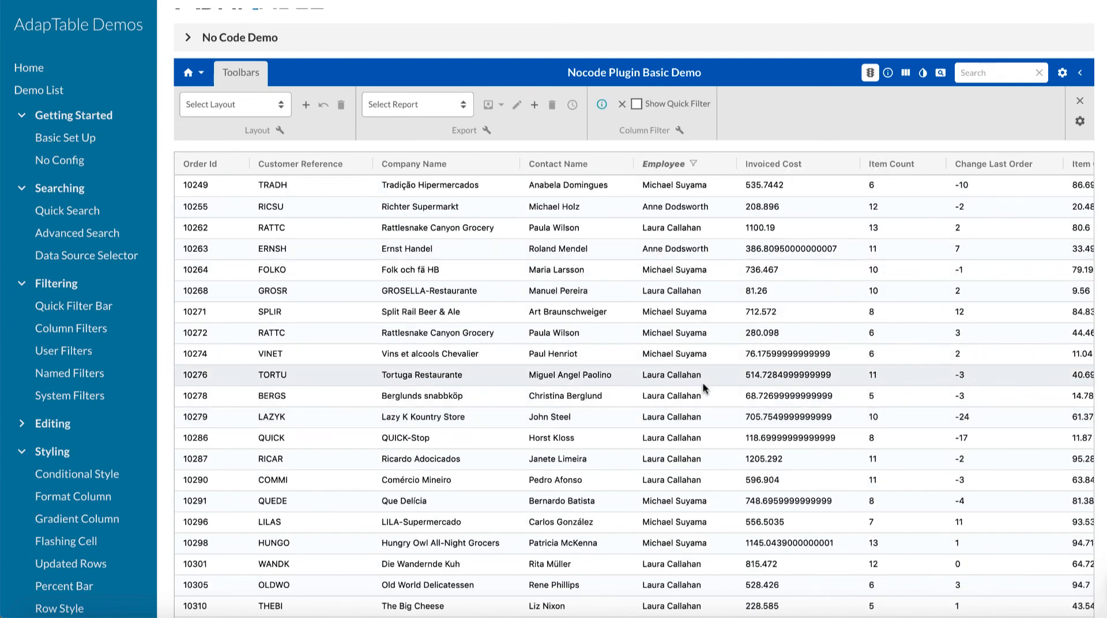